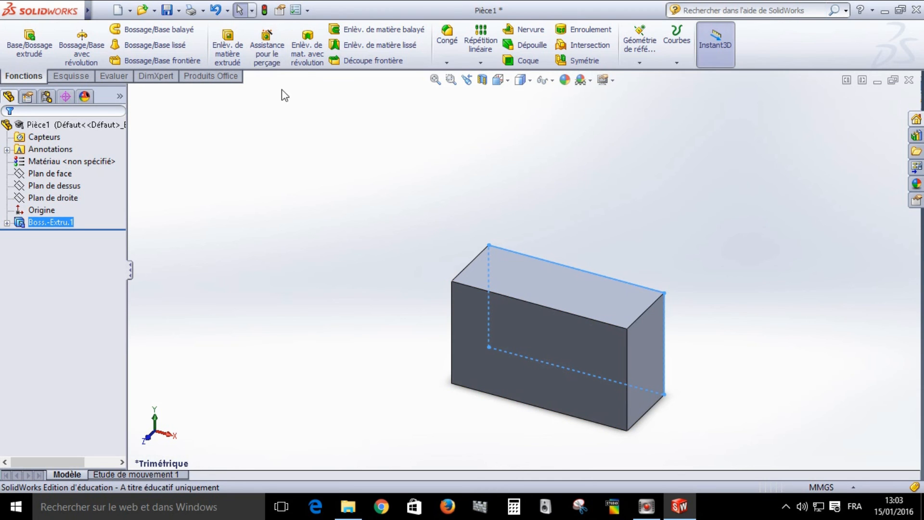
Configure an ISO drill-size hole of Ø14.0 with a through-all end condition in the Hole Wizard.
click(271, 54)
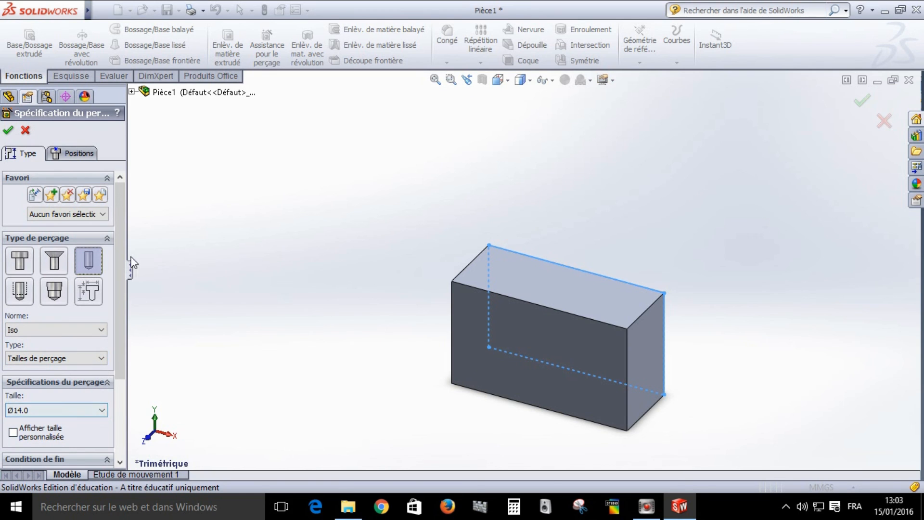
click(57, 154)
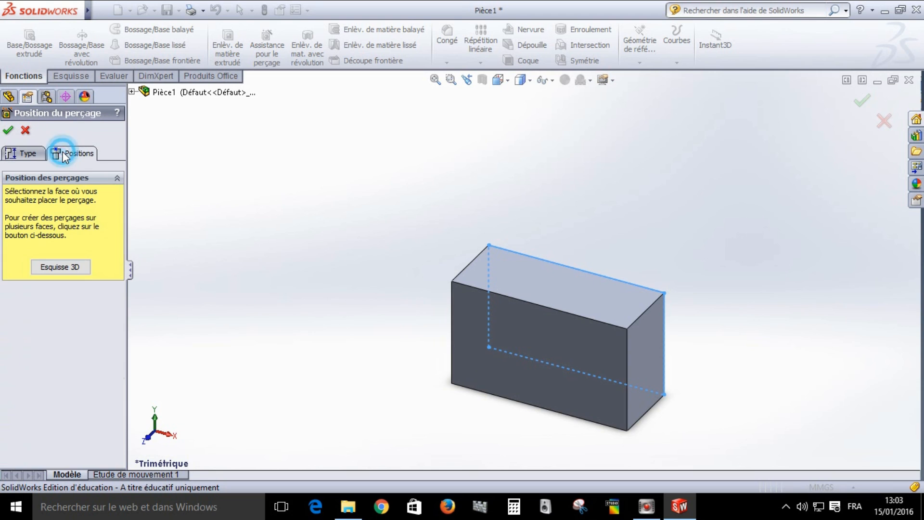
click(25, 153)
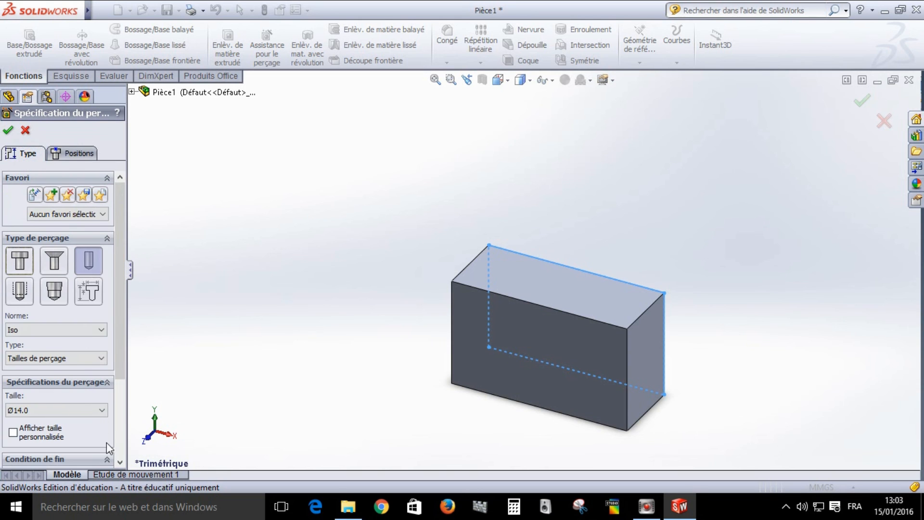
scroll(121, 313, down, 5)
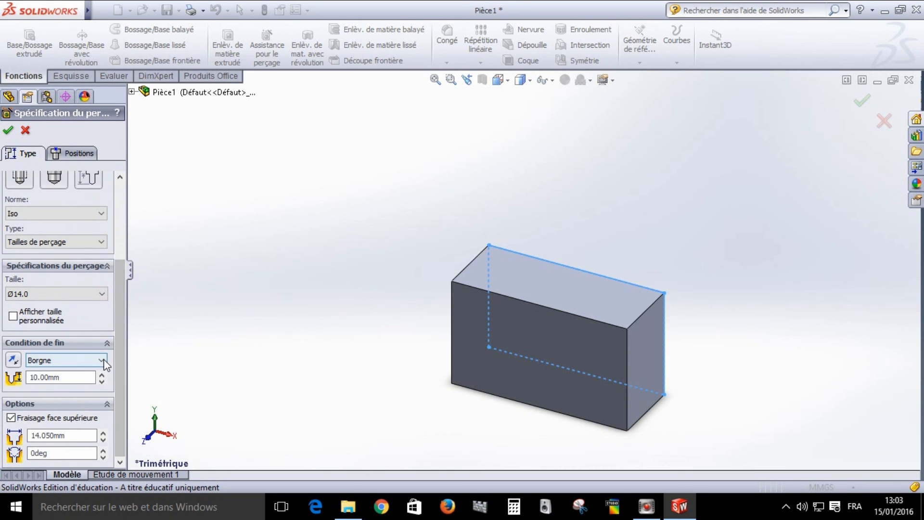
click(102, 360)
click(91, 381)
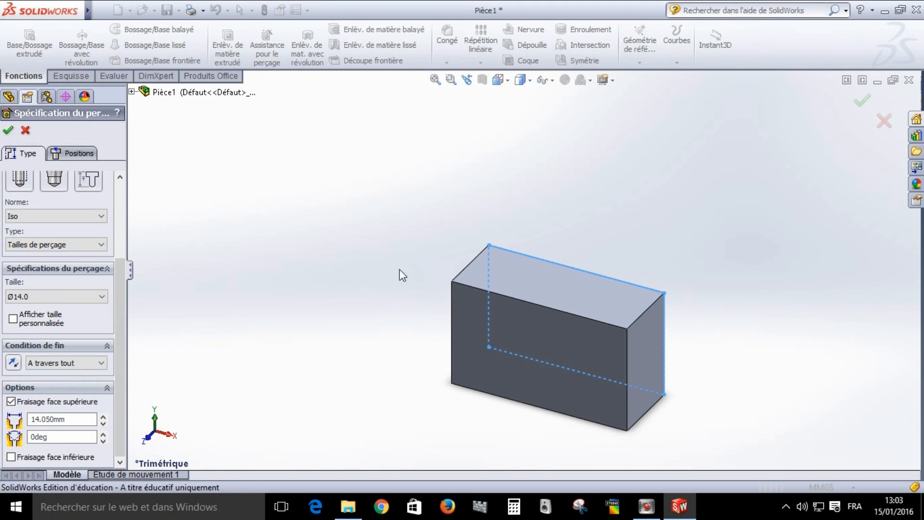
Place the hole on the block's top face near its left end, with its centre 10 mm from the long back edge.
click(75, 159)
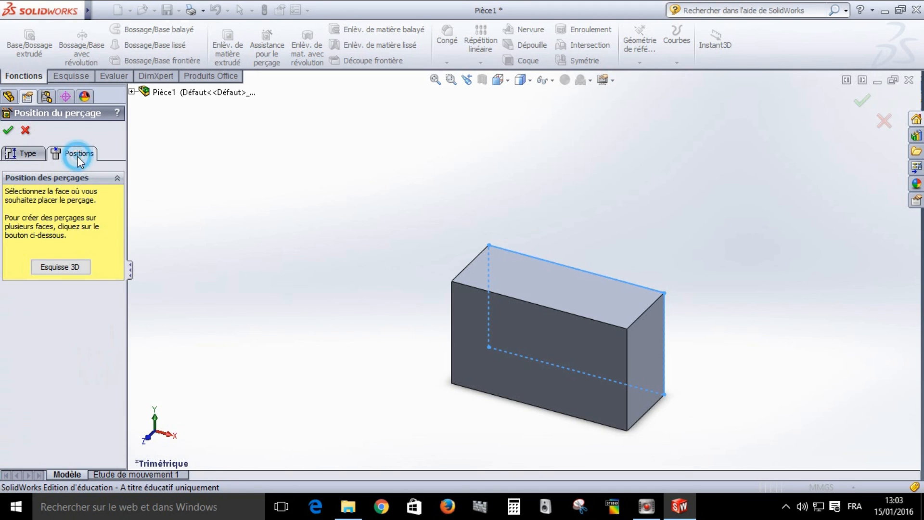
click(503, 275)
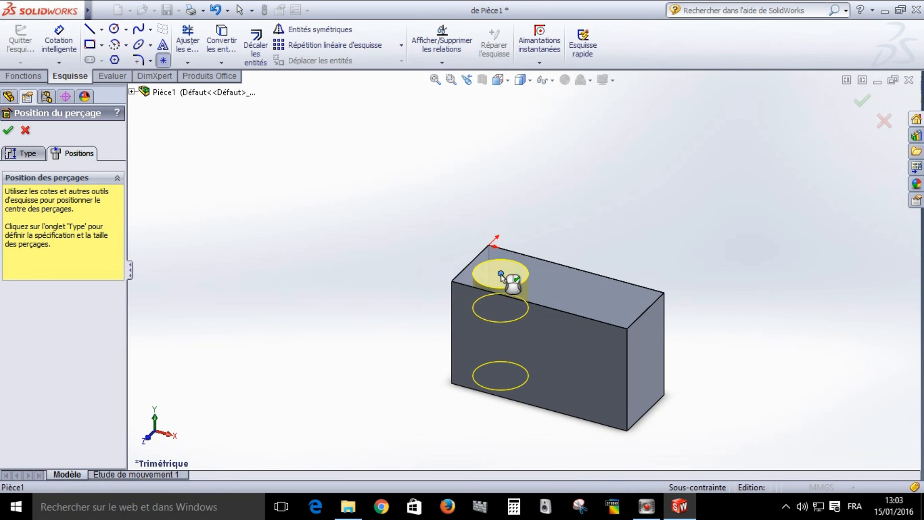
click(66, 41)
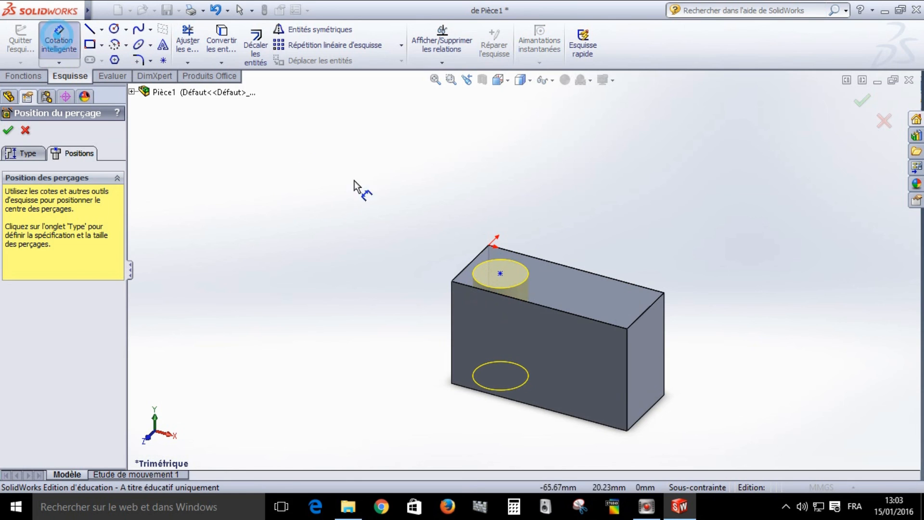
click(502, 273)
click(523, 254)
click(423, 206)
text(10)
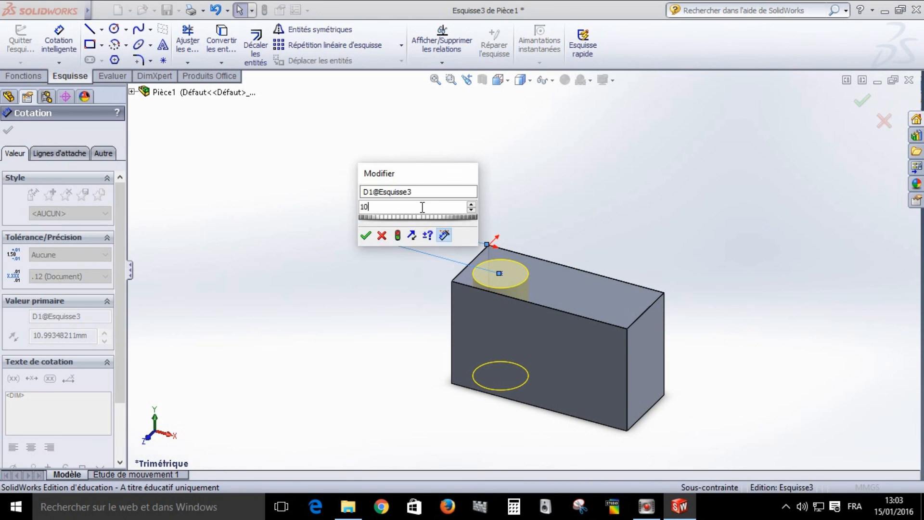
key(Return)
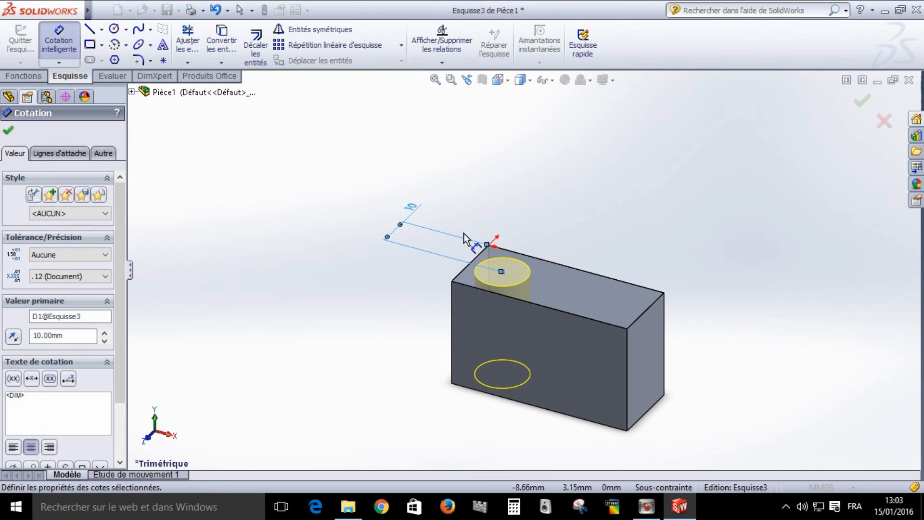
Dimension the hole centre 10 mm from the top face's left short edge and complete the hole.
click(505, 273)
click(476, 261)
click(544, 194)
text(10)
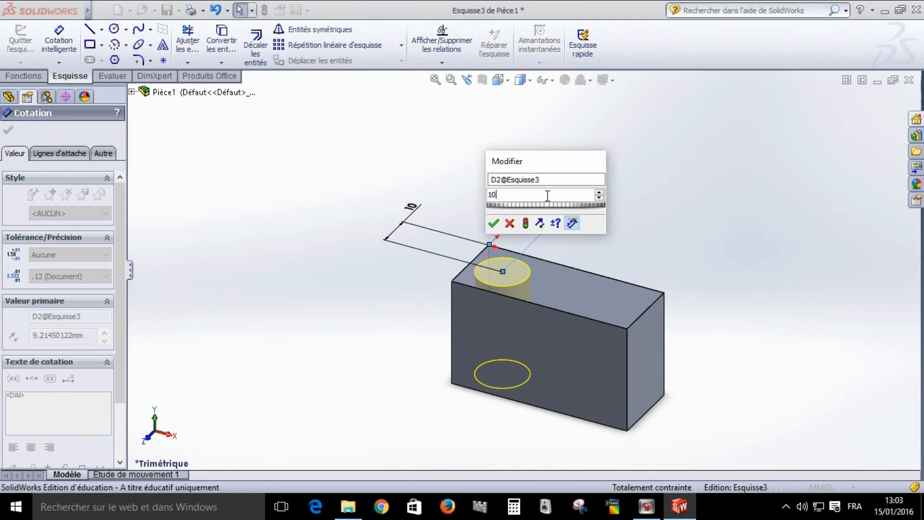
key(Return)
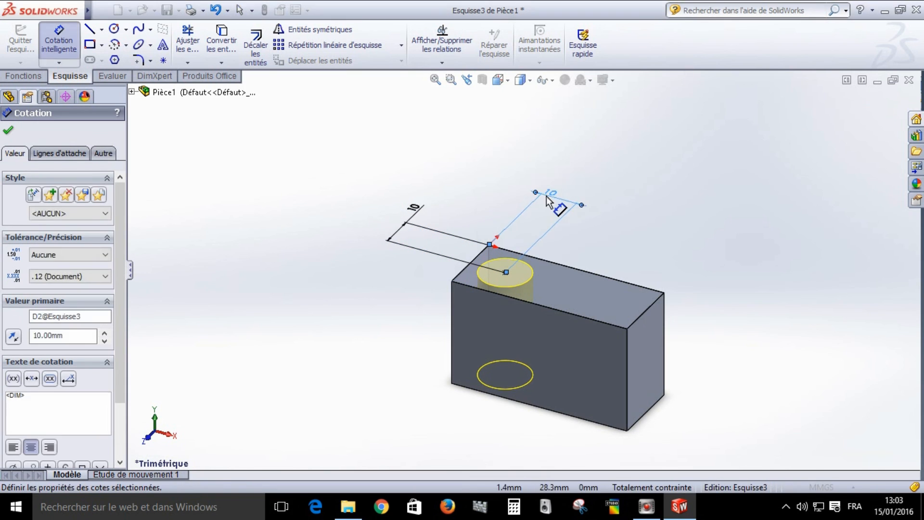
click(8, 130)
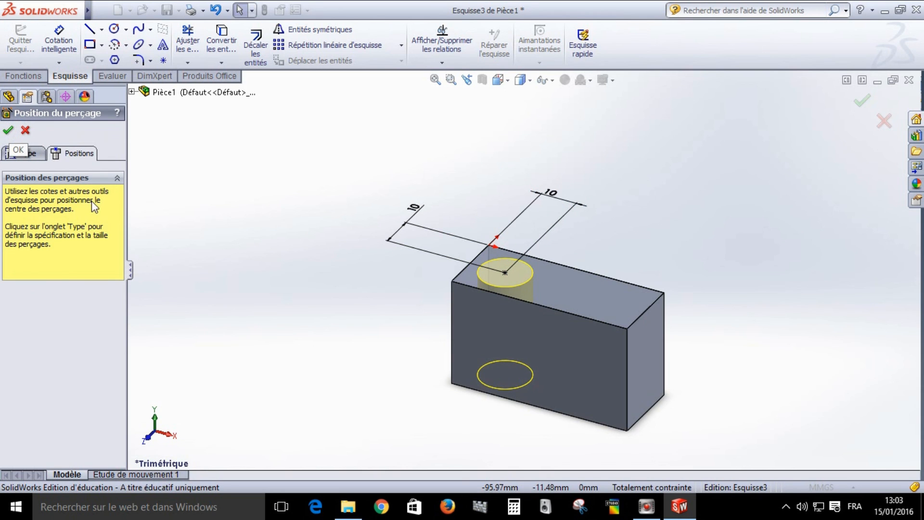
click(8, 130)
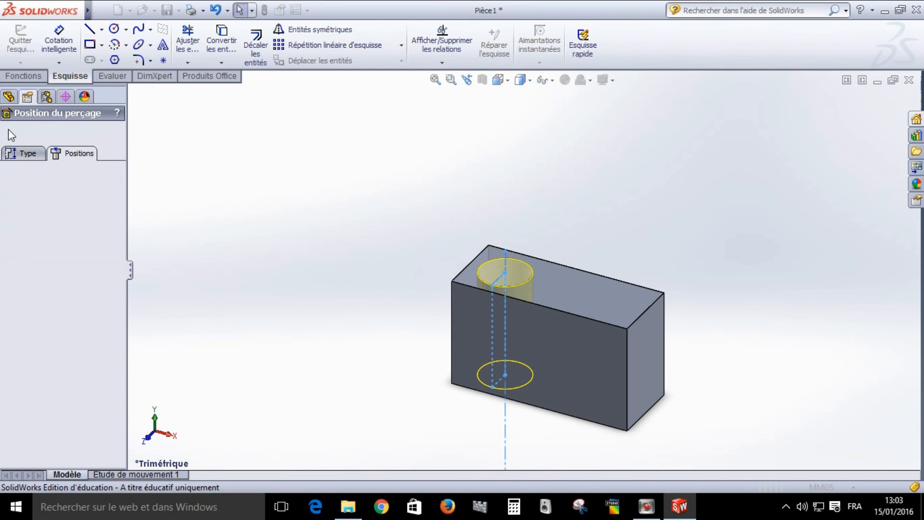
Sketch a horizontal construction line about 66 mm long on the drilled top face, crossing the hole and extending beyond both ends of the block.
middle_drag(598, 213, 622, 385)
click(573, 341)
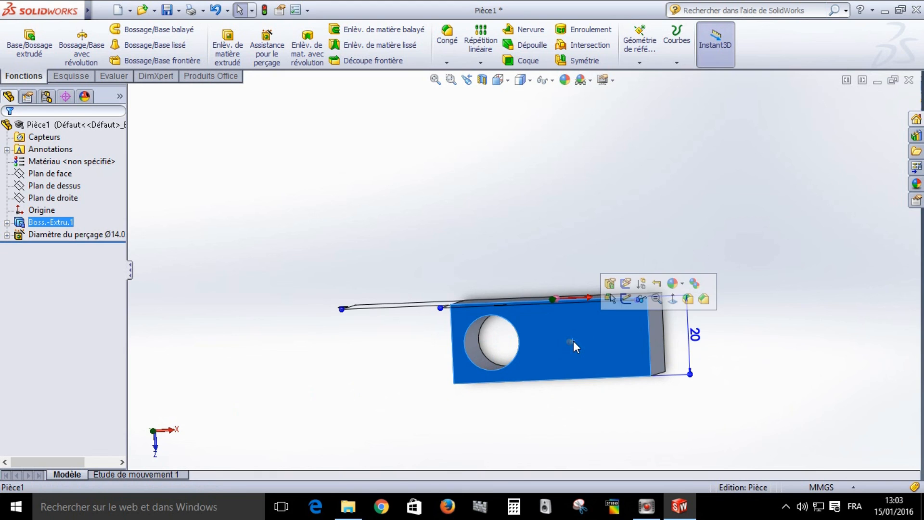
click(674, 299)
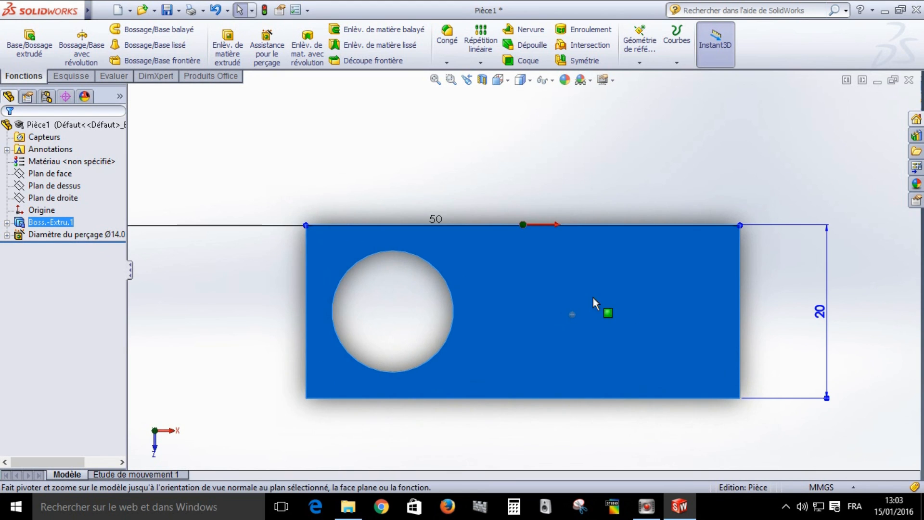
click(220, 168)
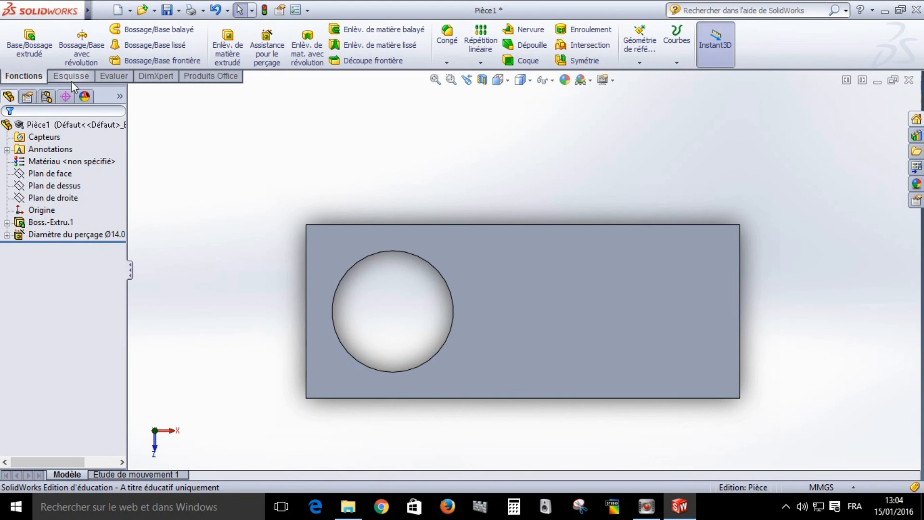
click(73, 77)
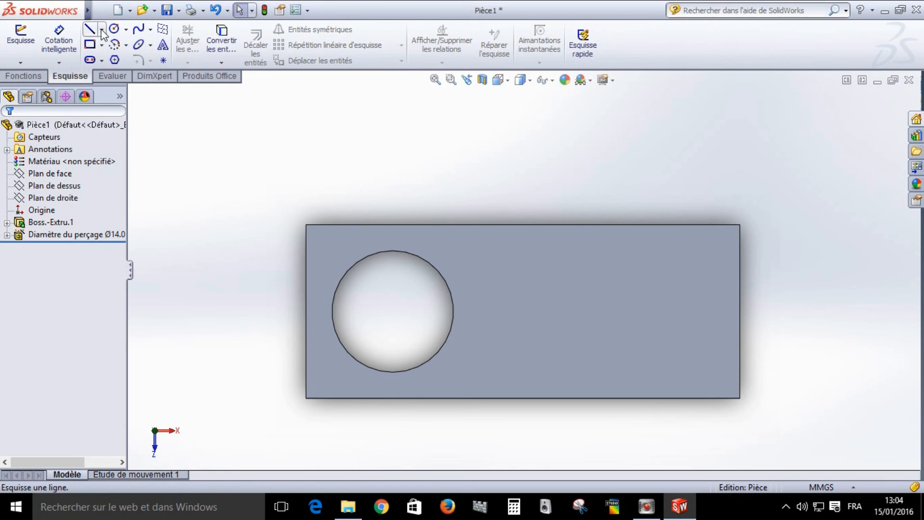
click(120, 68)
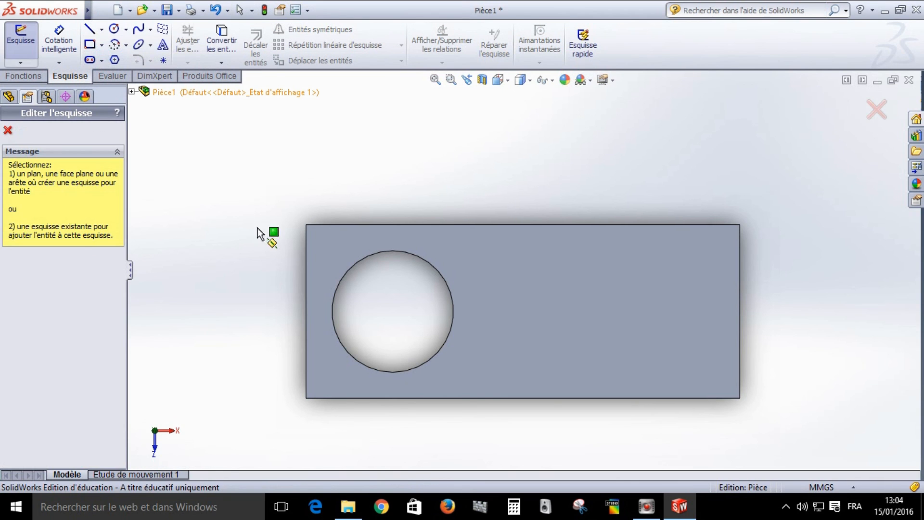
click(322, 316)
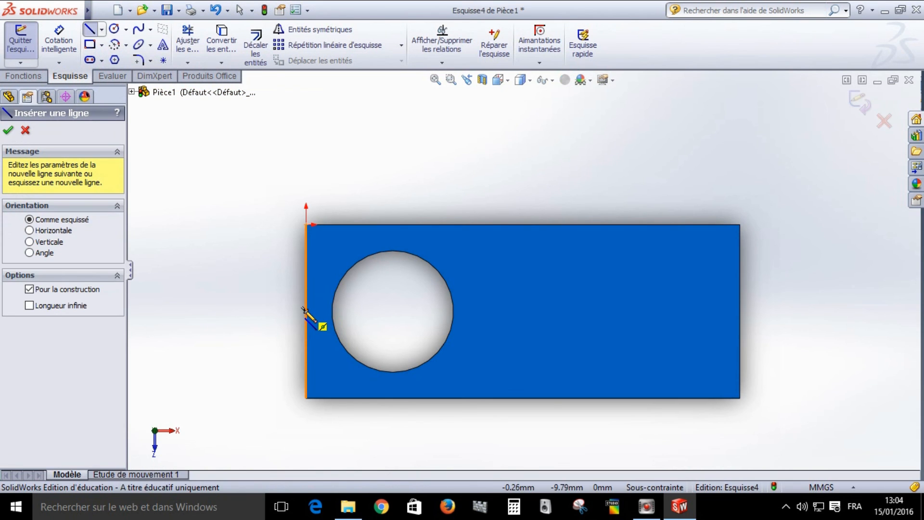
click(256, 313)
click(826, 311)
double_click(828, 262)
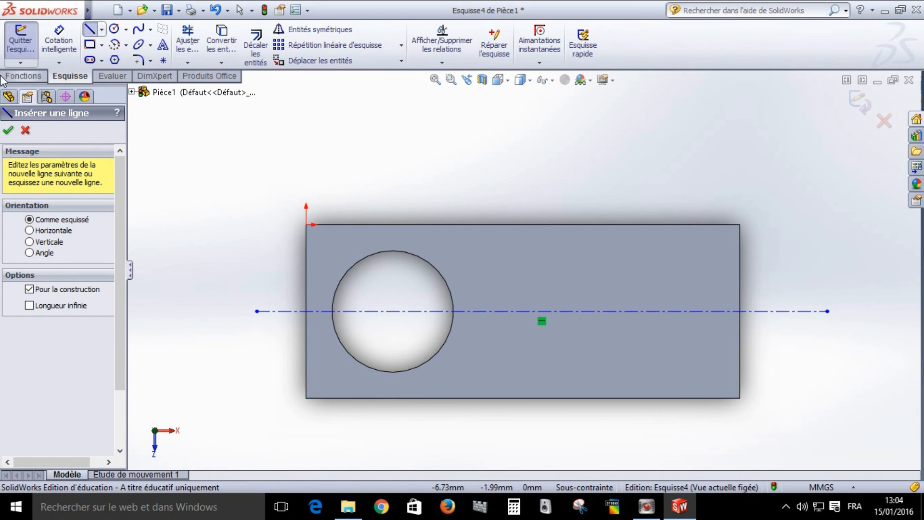
key(Escape)
Dimension the construction line 10 mm from the block's long edge at the sketch origin.
click(321, 313)
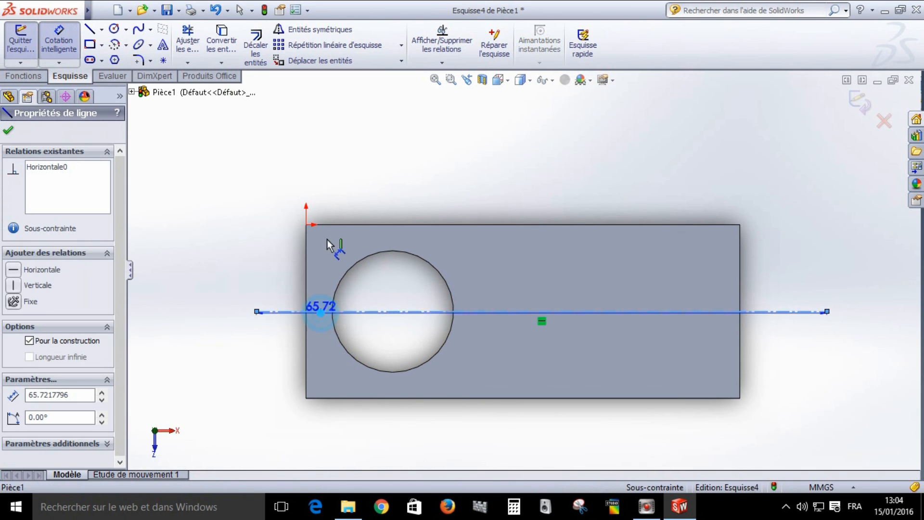
click(330, 224)
click(210, 258)
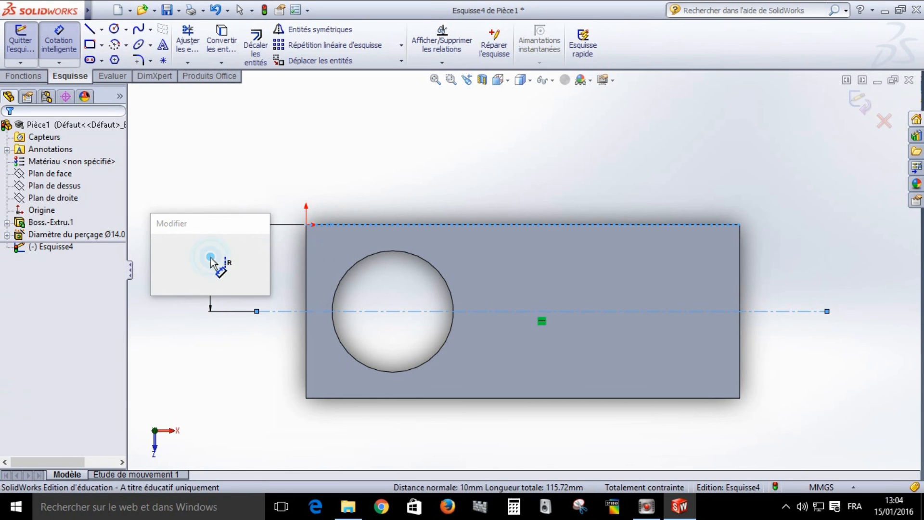
click(159, 286)
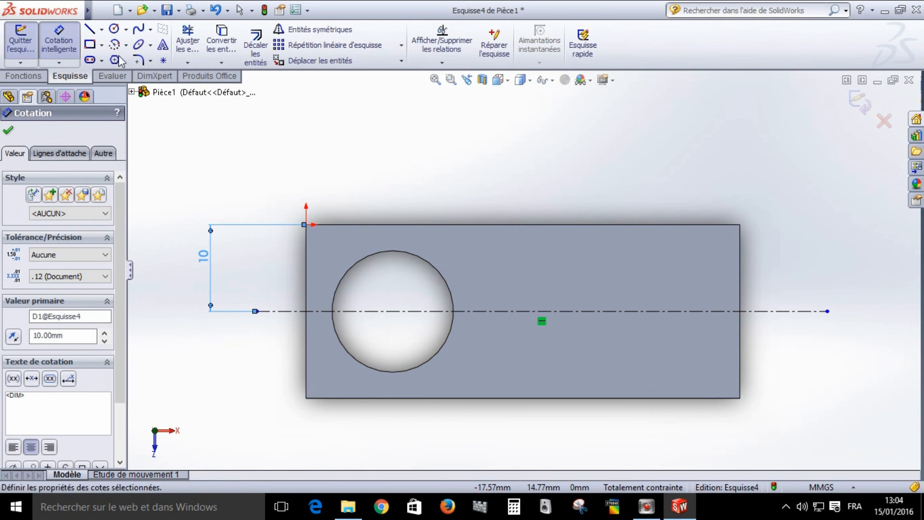
Sketch a corner rectangle about 3 mm high around the construction line, from inside the hole to beyond the block's far end.
click(89, 44)
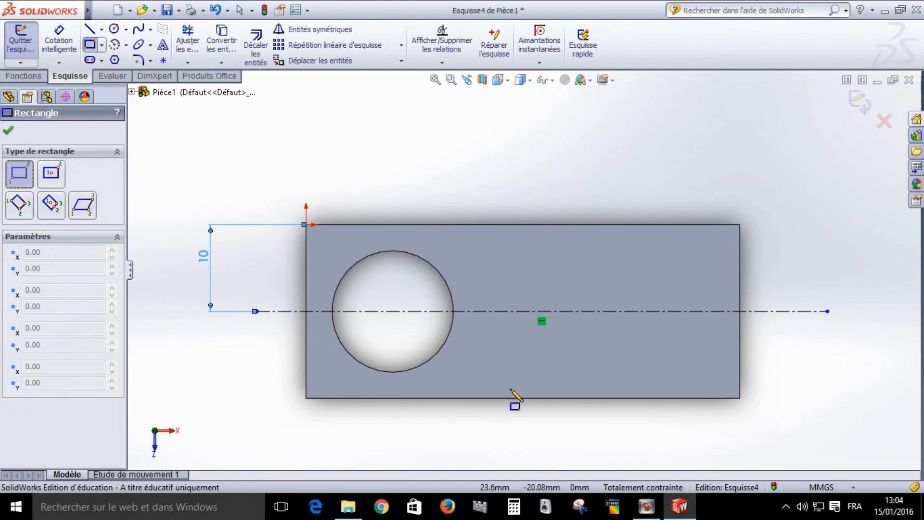
click(433, 299)
click(785, 326)
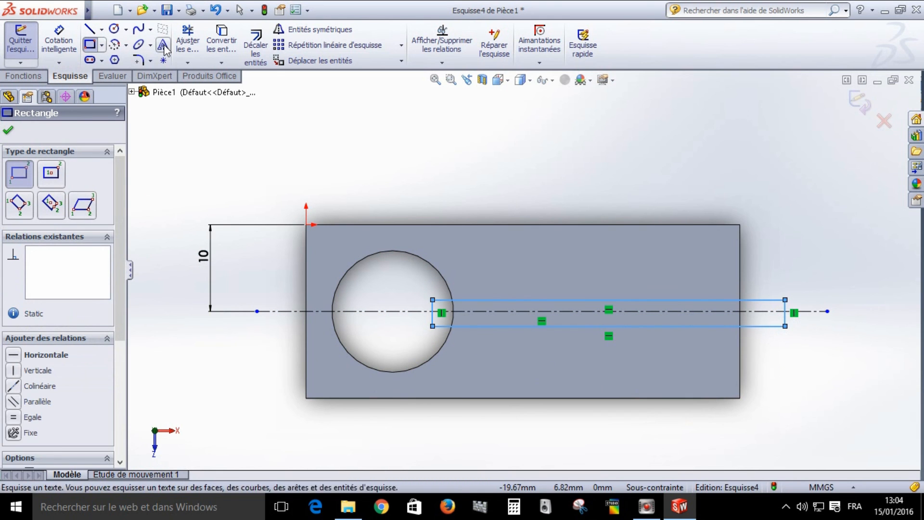
Set the rectangle's height to 1 mm and its lower edge 0.5 mm from the construction line.
click(58, 40)
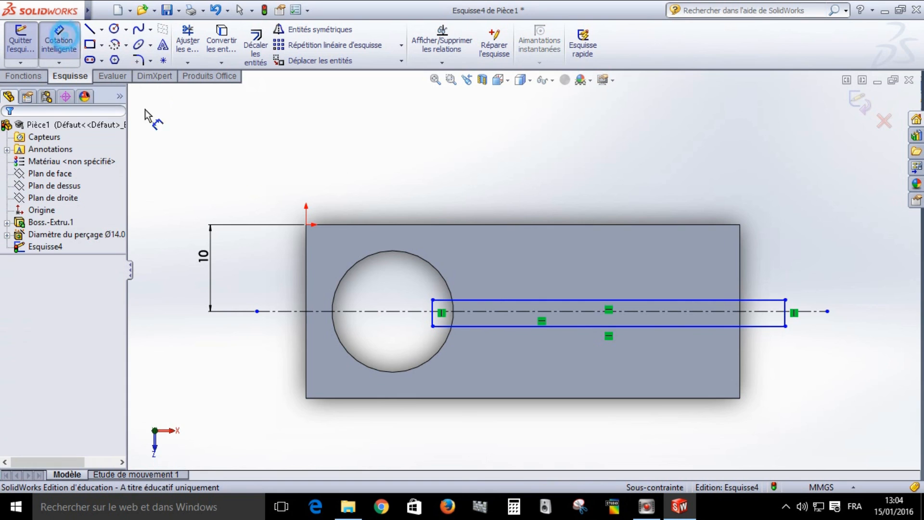
click(433, 318)
click(382, 313)
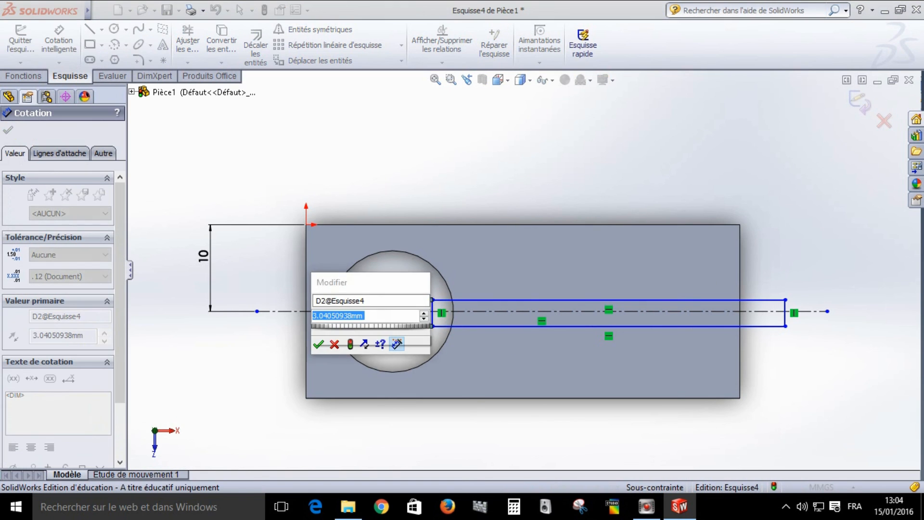
key(Return)
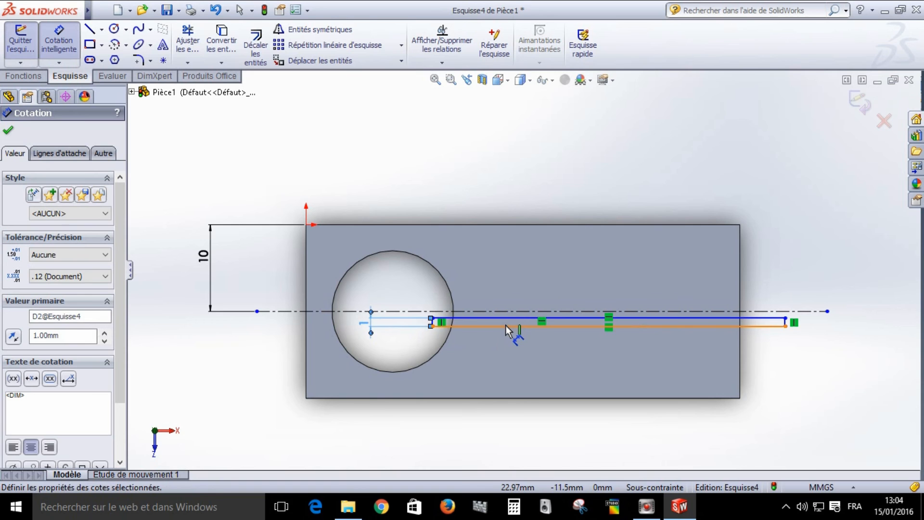
click(506, 326)
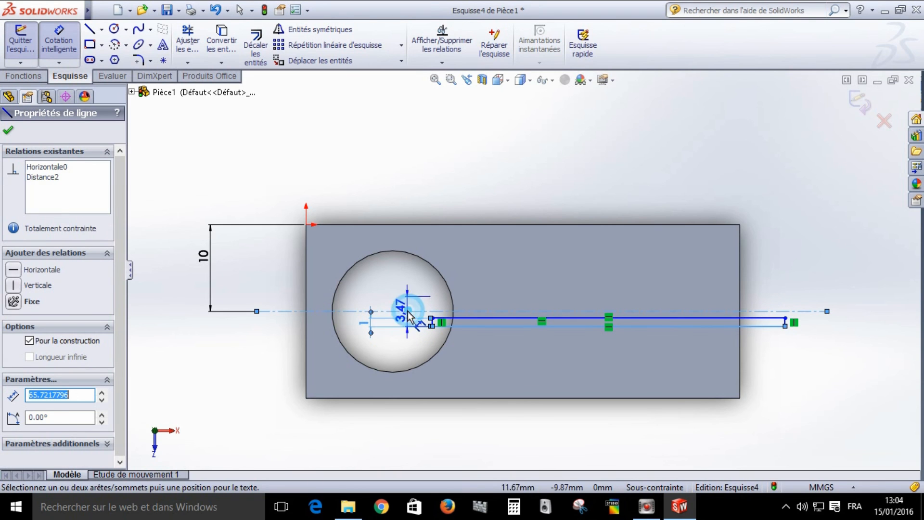
click(260, 361)
text(0.5)
key(Return)
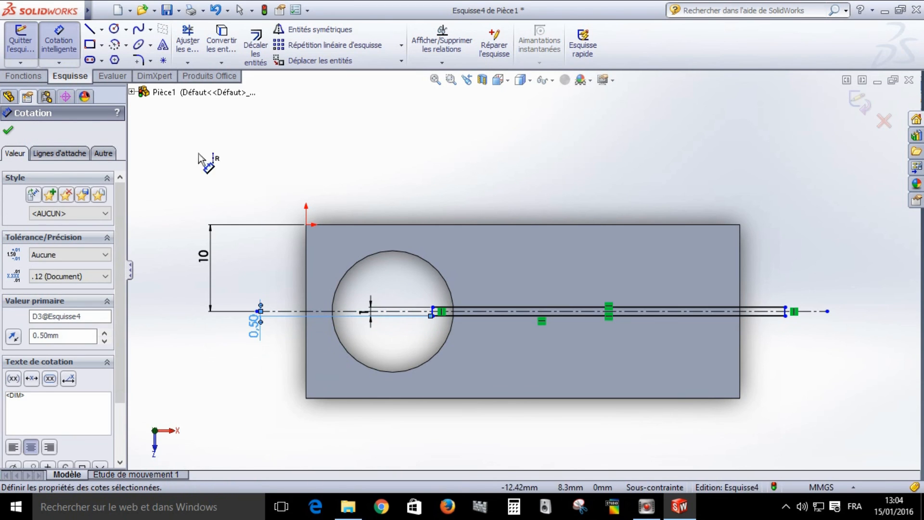
Cut the narrow rectangle through the block with a blind extruded cut 50 mm deep.
click(20, 77)
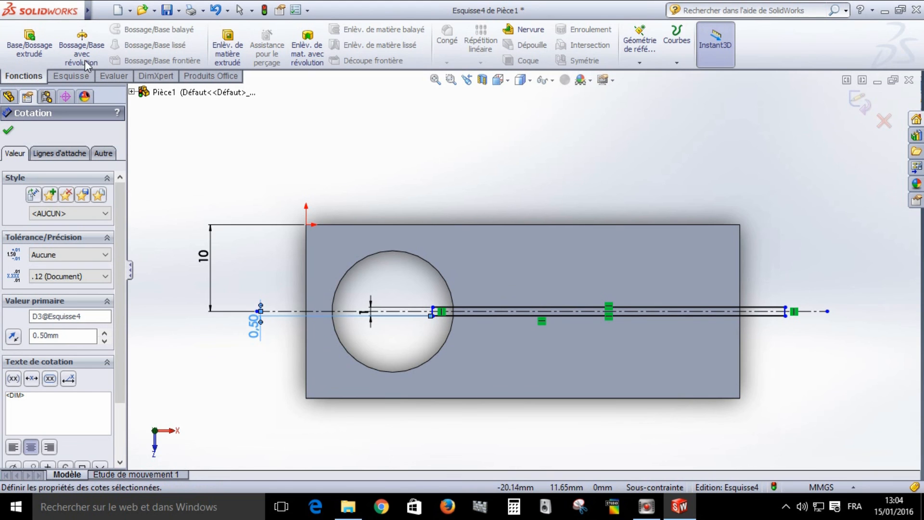
click(226, 48)
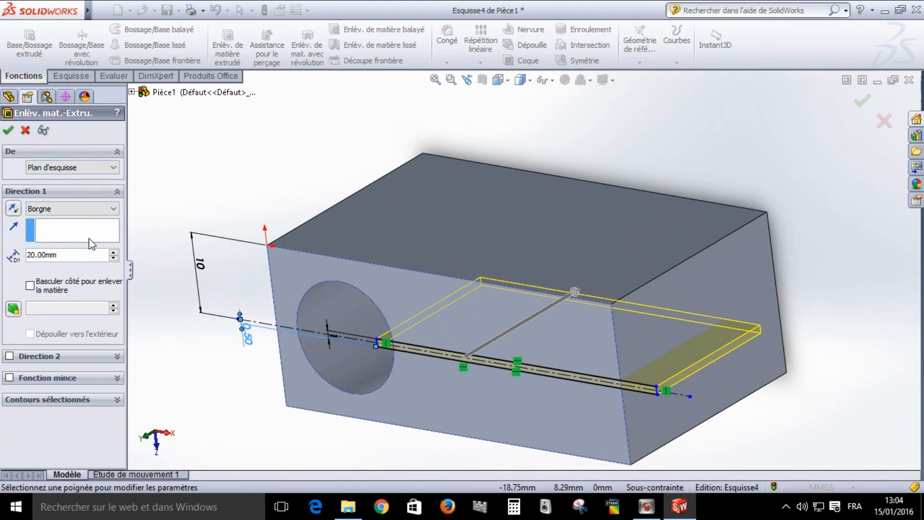
click(113, 253)
click(114, 253)
click(114, 253)
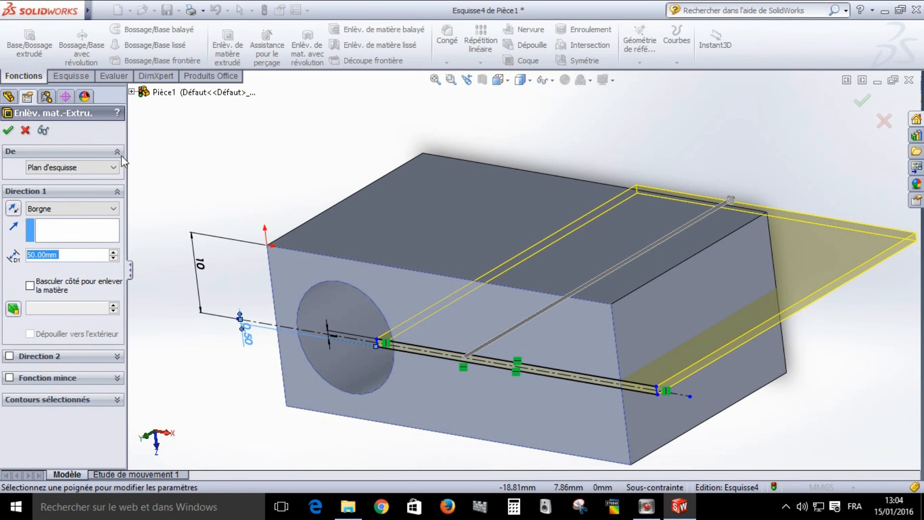
click(9, 131)
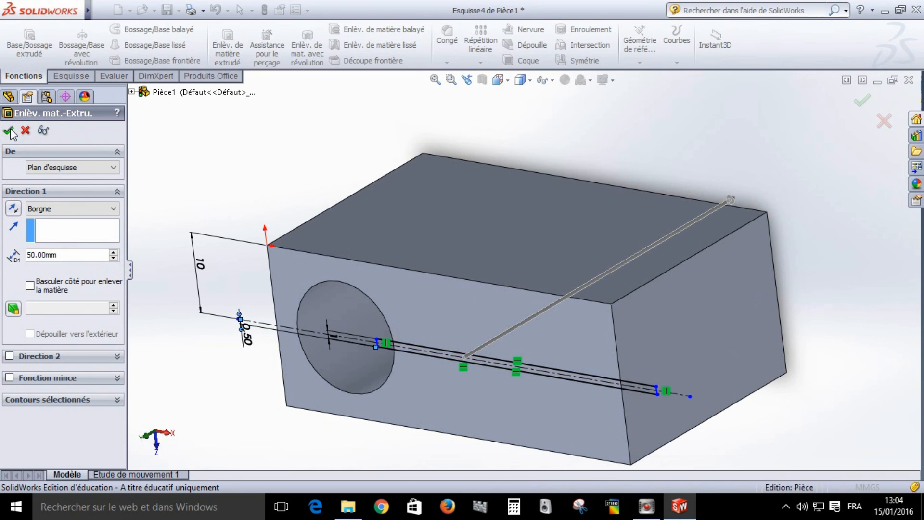
Specify ISO M5 tapped holes up to the next surface on the block's large side face and place two hole centres, one above the other.
middle_drag(160, 250, 250, 255)
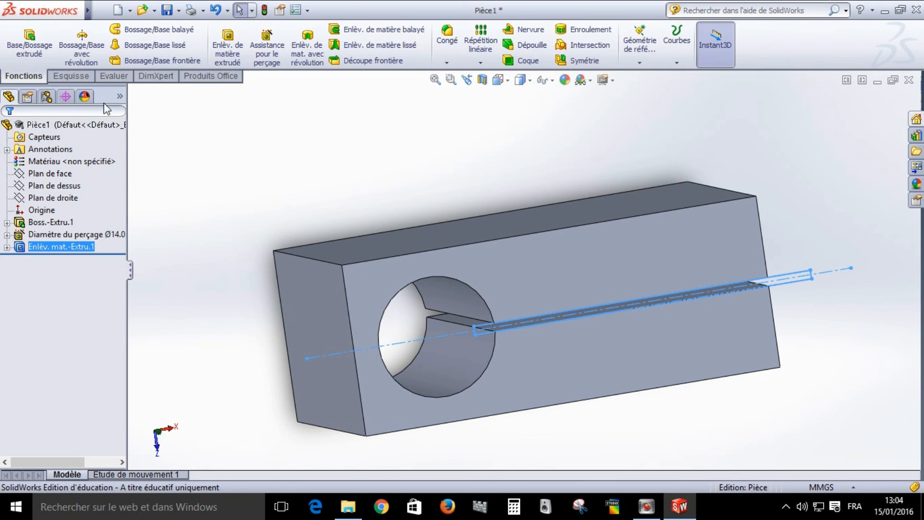
middle_drag(553, 361, 639, 240)
click(611, 290)
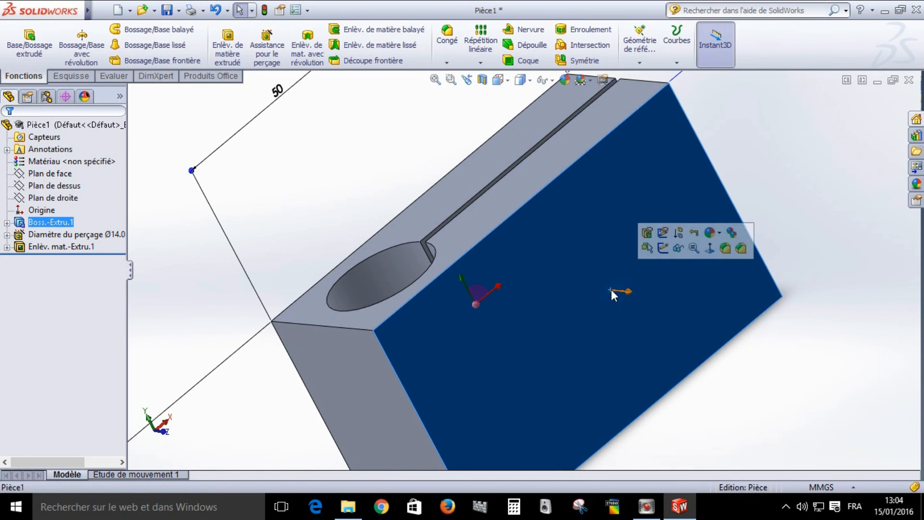
click(709, 250)
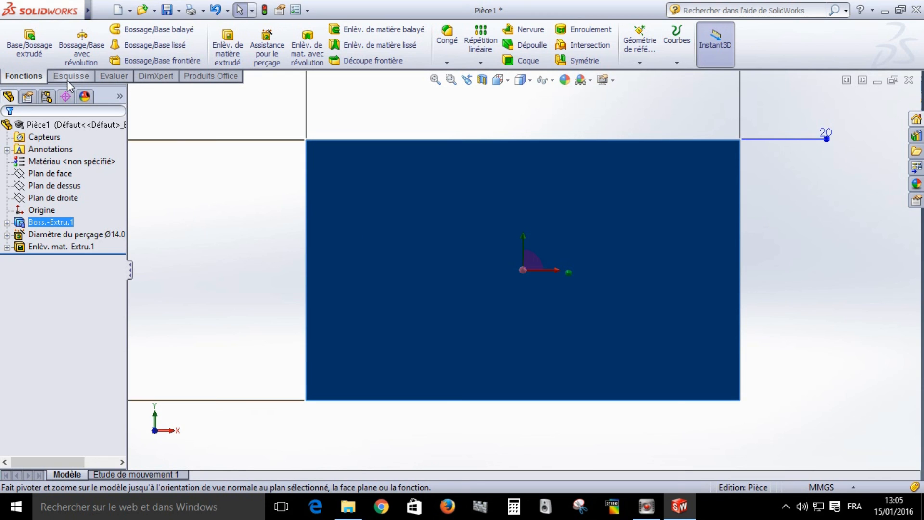
click(267, 48)
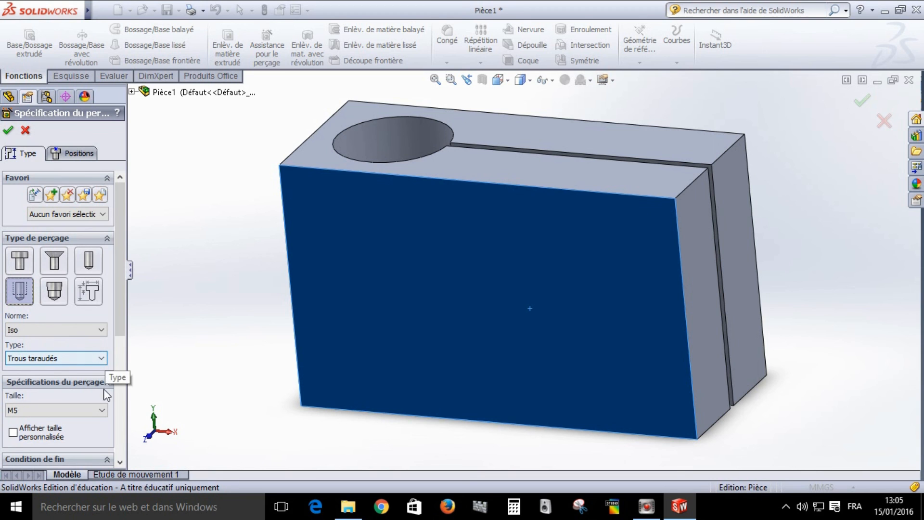
drag(123, 310, 123, 409)
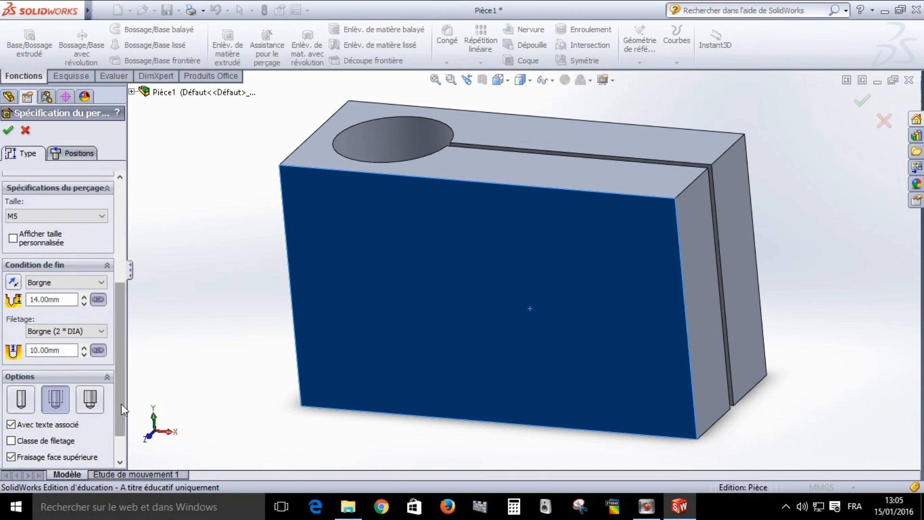
click(101, 284)
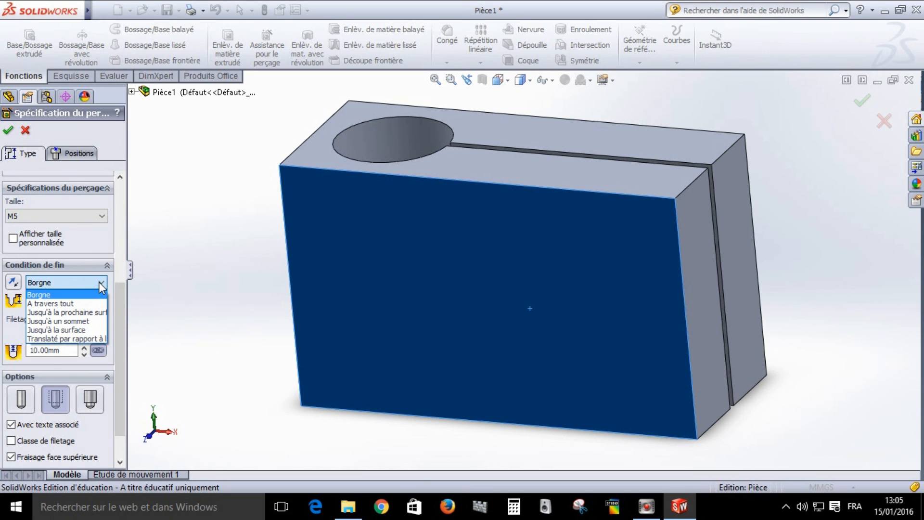
click(97, 314)
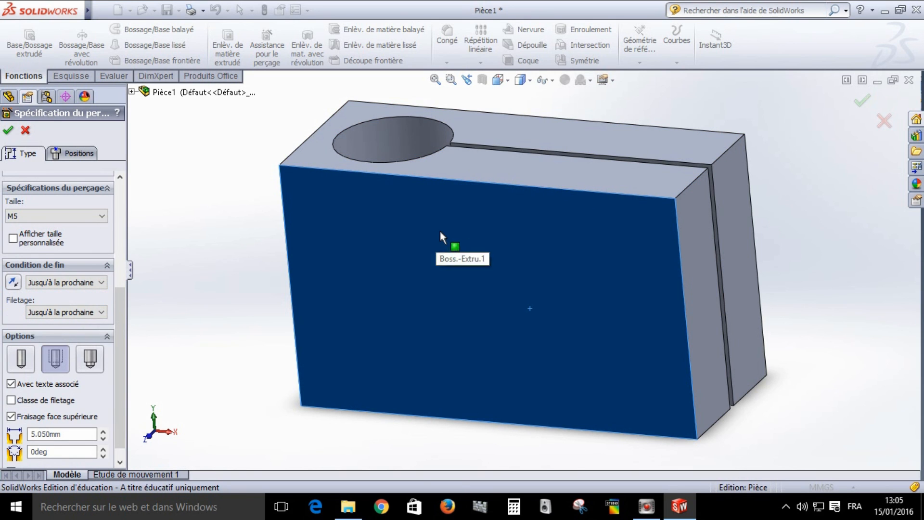
click(84, 155)
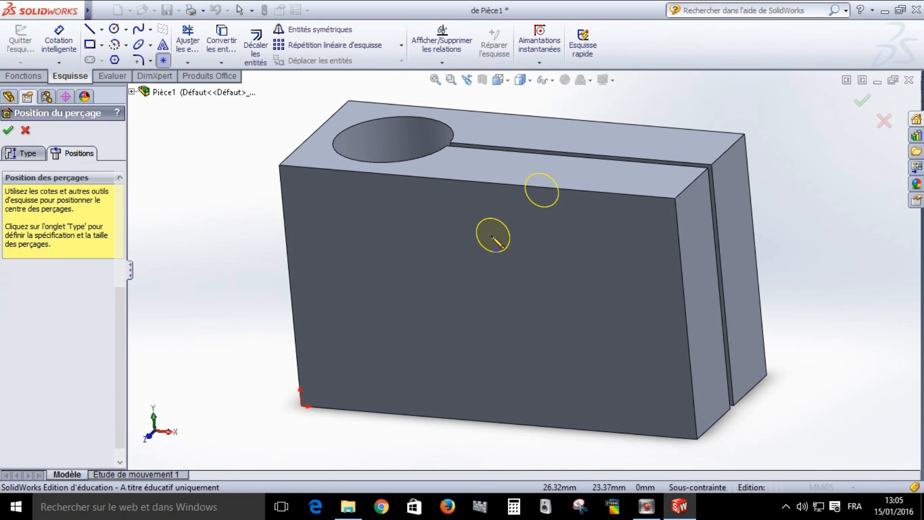
click(450, 220)
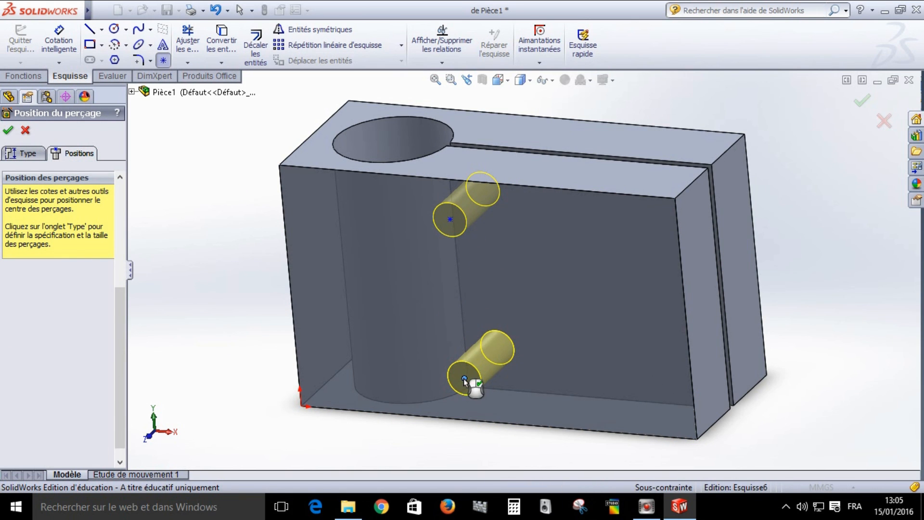
Dimension both hole centres 20 mm from the side face's vertical edge nearest the Ø14 hole.
click(65, 41)
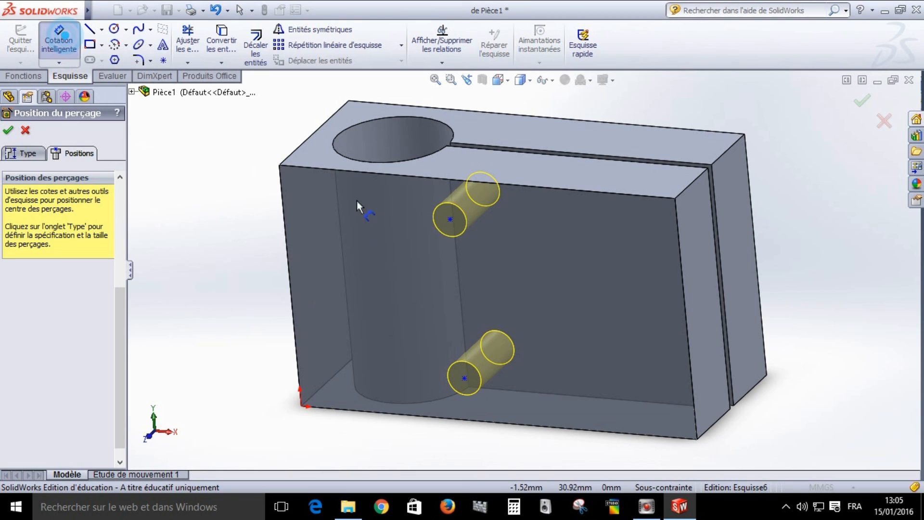
click(450, 220)
click(283, 214)
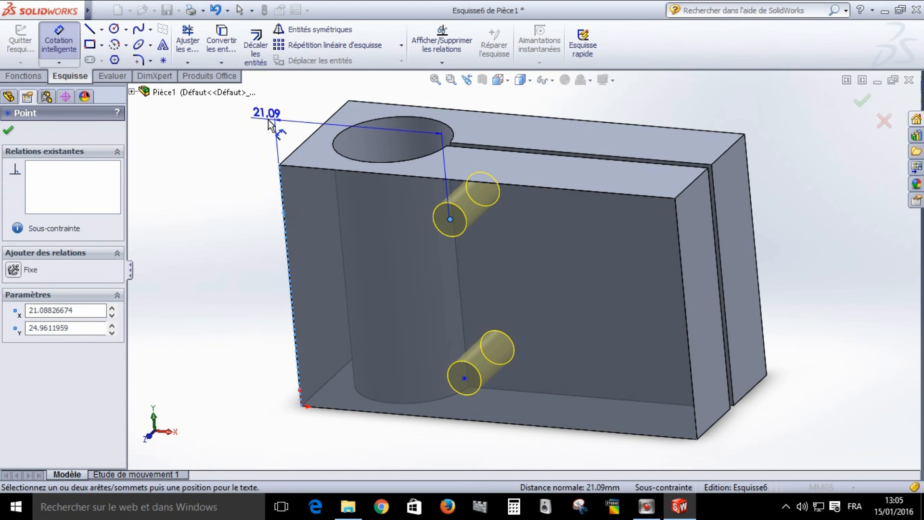
click(265, 142)
text(20)
key(Return)
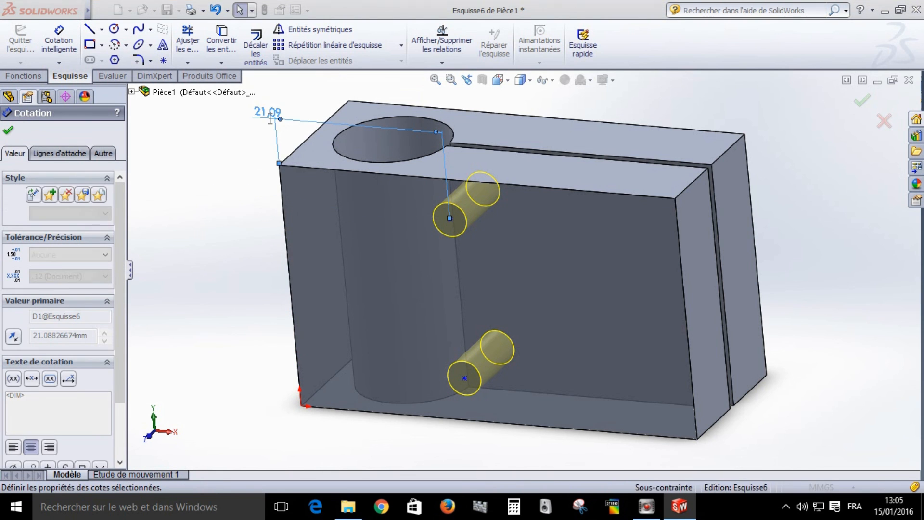
click(464, 378)
click(296, 346)
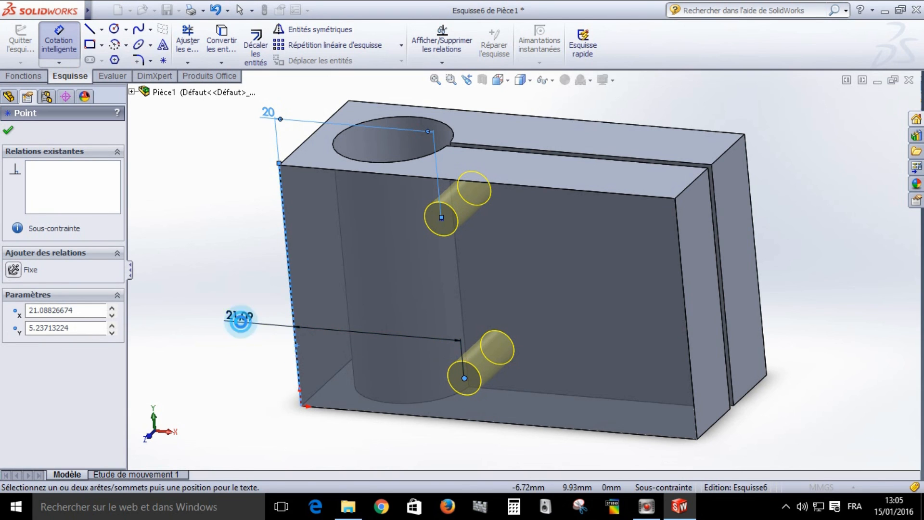
click(240, 321)
key(Return)
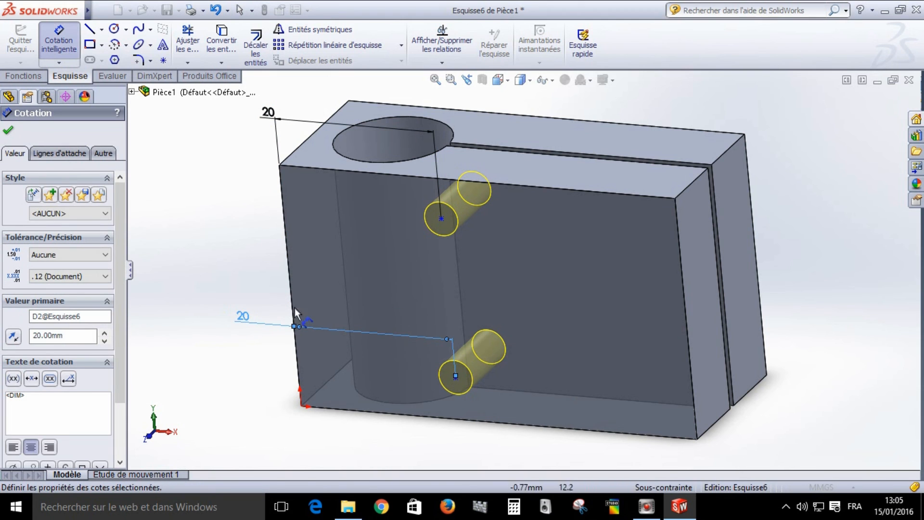
Set the vertical spacing between the two hole centres to 20 mm.
click(445, 222)
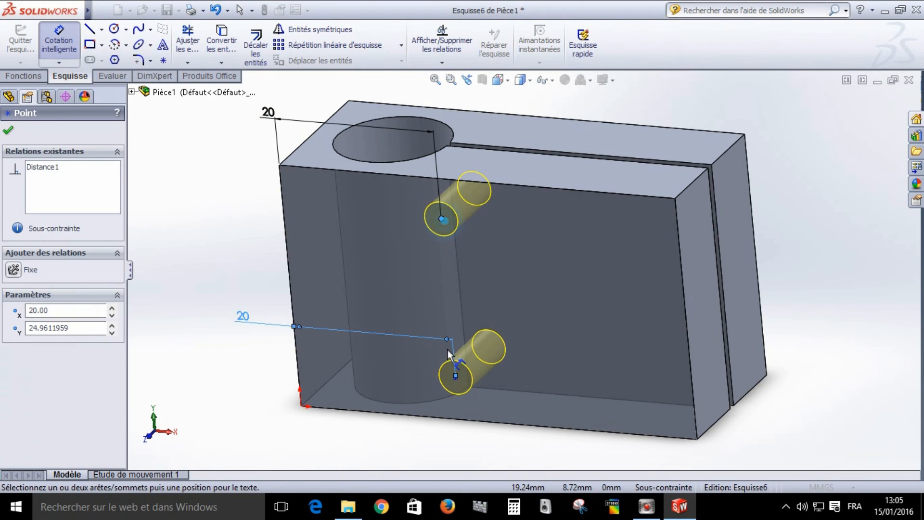
click(455, 379)
click(200, 247)
text(2)
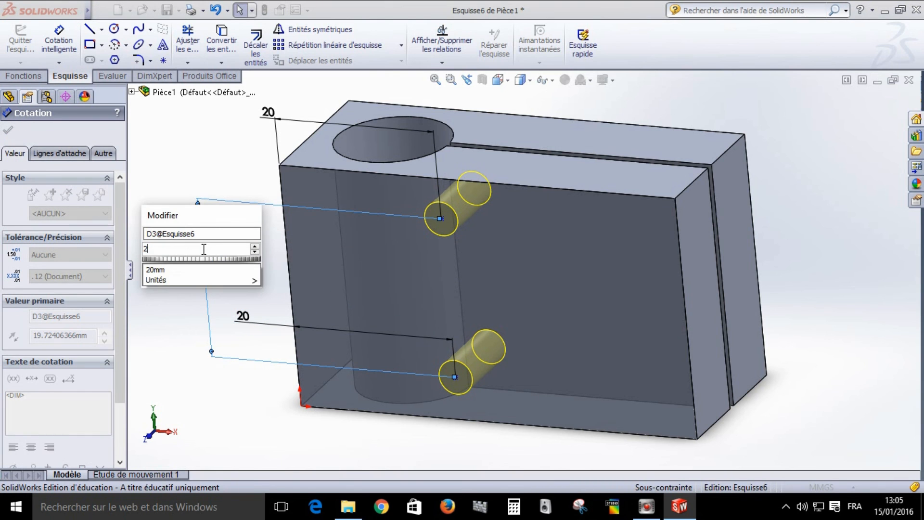
text(0)
key(Return)
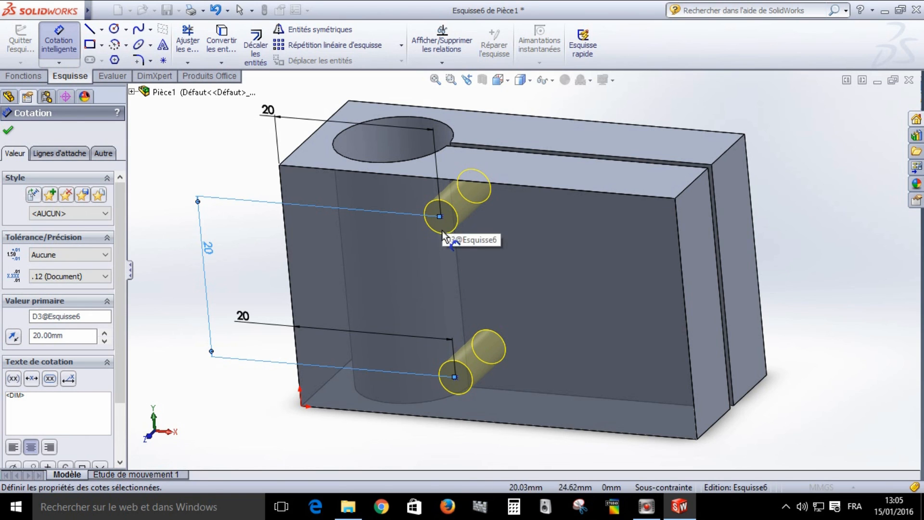
Dimension the lower hole centre 5 mm above the sketch origin and create the two tapped holes.
click(456, 377)
click(470, 419)
click(181, 387)
click(181, 387)
text(5)
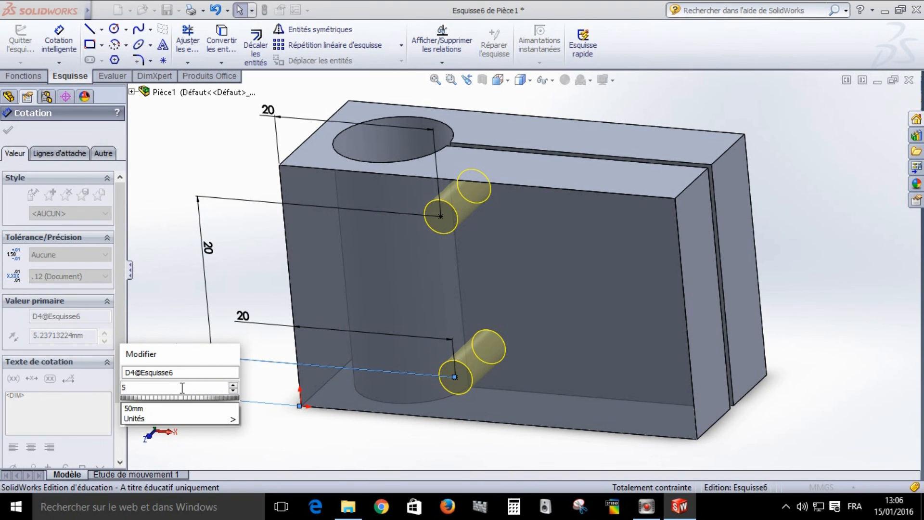
key(Return)
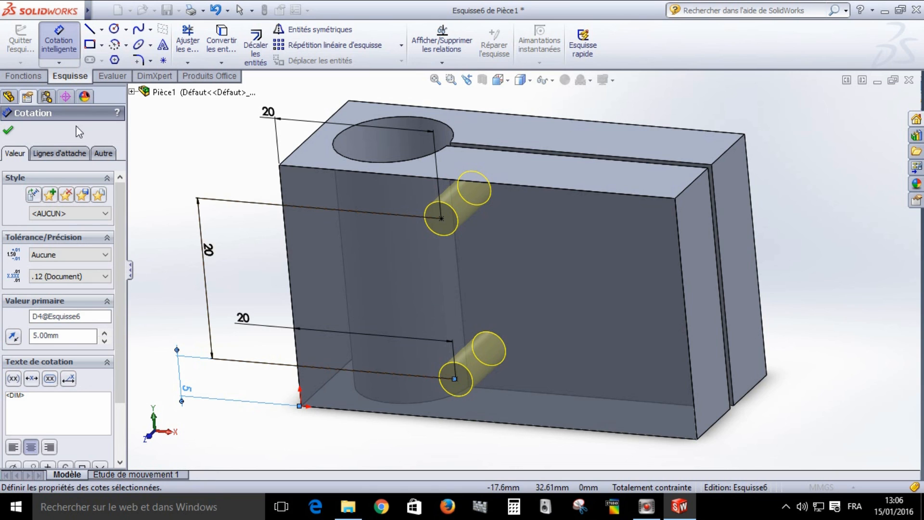
click(8, 132)
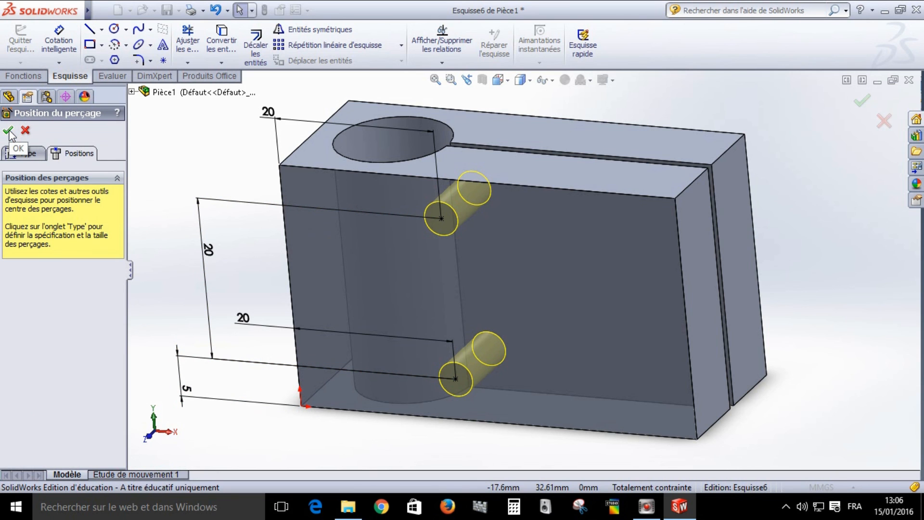
click(10, 135)
Start an ISO M5 tapped hole on the opposite large face and place its centre near the slotted end.
middle_drag(842, 274, 760, 352)
middle_drag(847, 368, 731, 383)
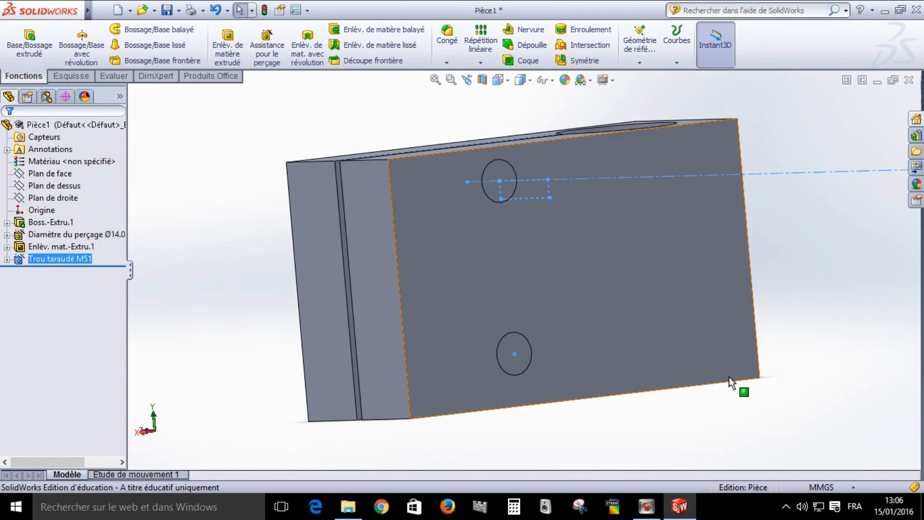
click(450, 288)
click(265, 48)
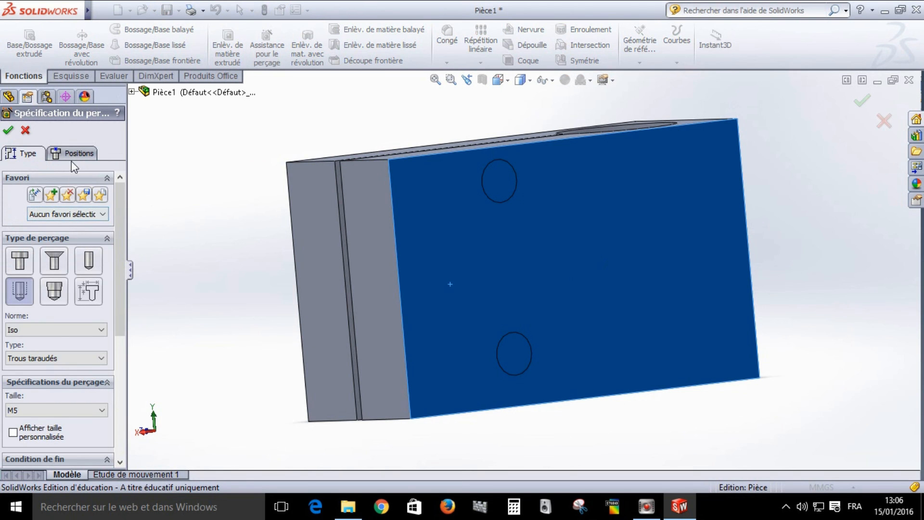
click(74, 153)
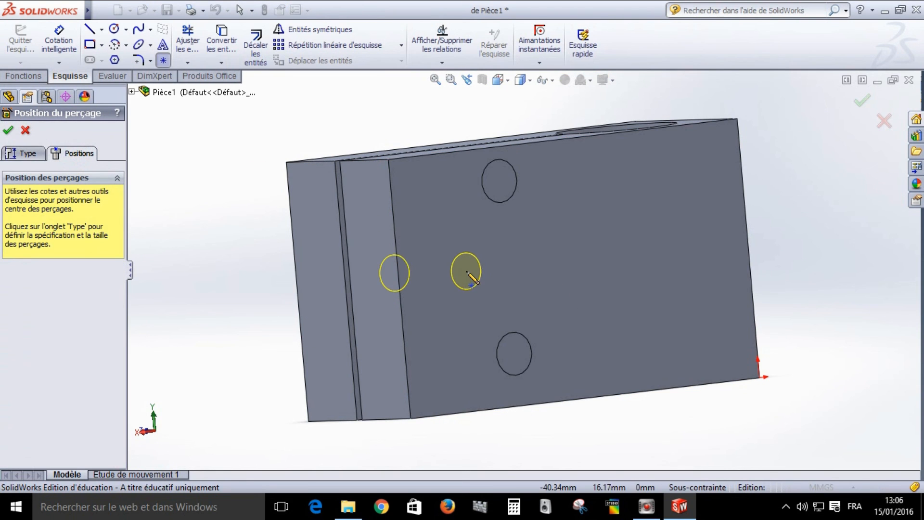
click(466, 271)
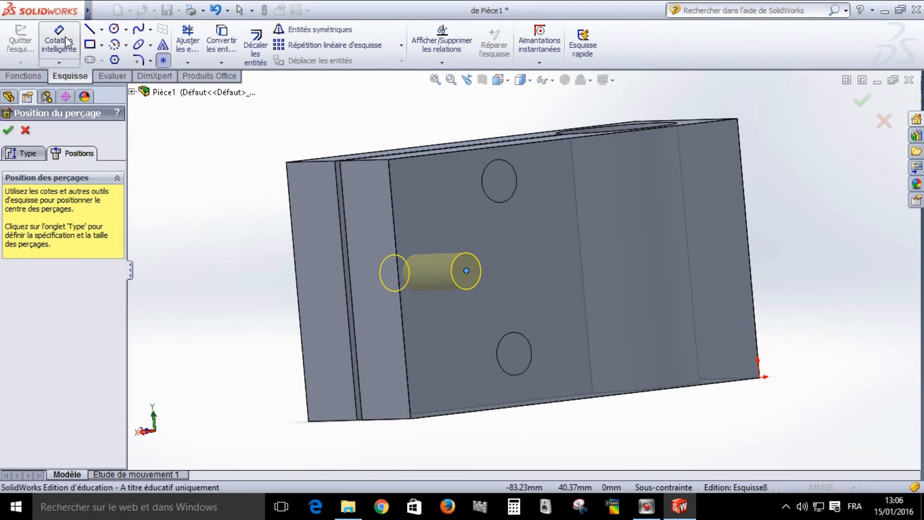
Dimension the single hole's centre 10 mm from the face's vertical edge at the slotted end.
click(67, 43)
click(466, 271)
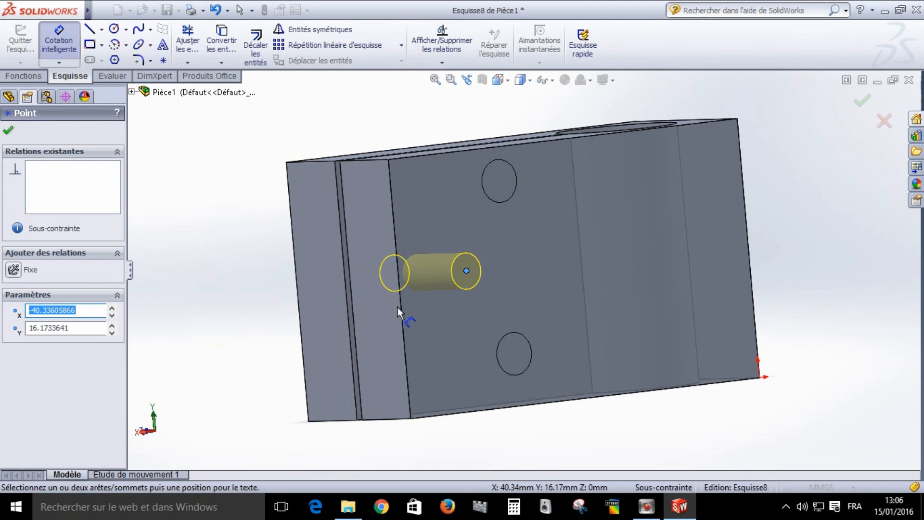
click(403, 305)
click(206, 293)
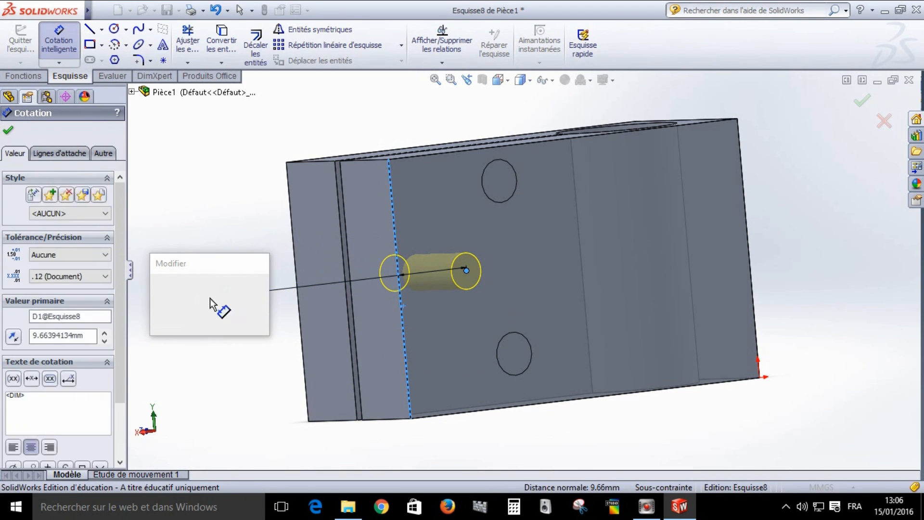
key(Return)
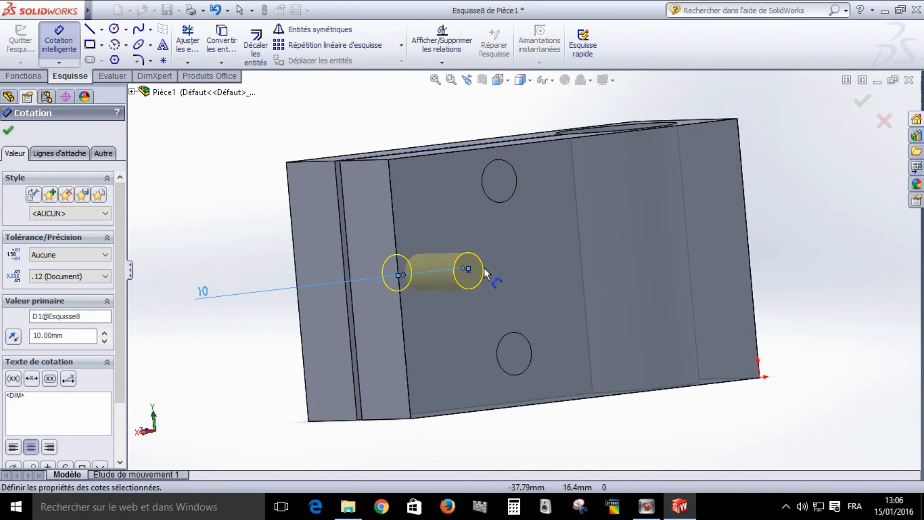
Dimension the single hole's centre 15 mm below the face's upper edge and create the tapped hole.
click(467, 273)
click(454, 152)
click(188, 234)
text(15)
key(Return)
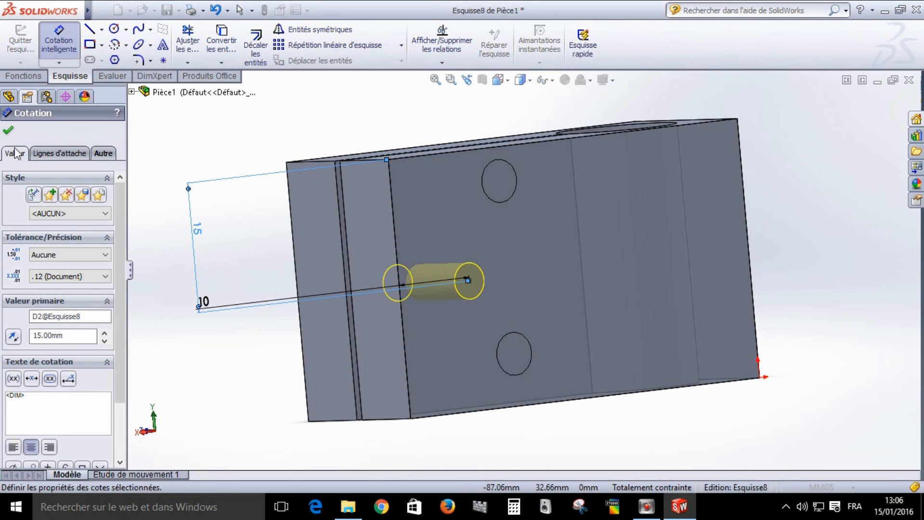
click(9, 131)
click(9, 131)
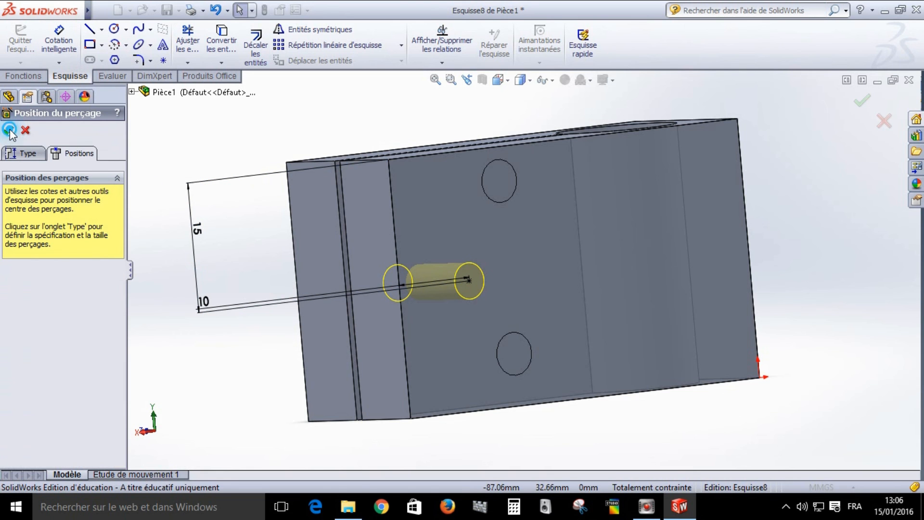
Edit the single M5 tapped hole near the slotted end so that its end condition is up to next surface.
mouse_move(213, 249)
middle_down()
mouse_move(268, 289)
mouse_move(253, 293)
mouse_move(263, 287)
mouse_move(274, 305)
mouse_move(218, 236)
middle_up()
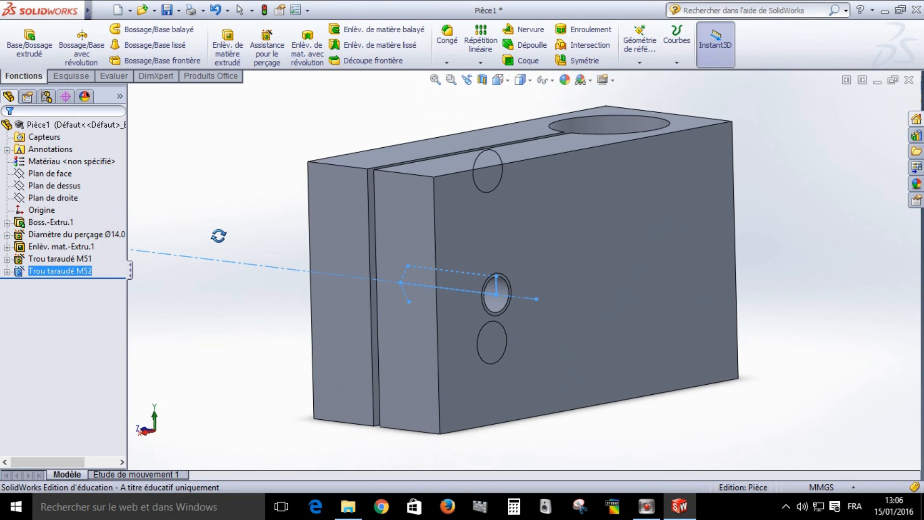
click(39, 271)
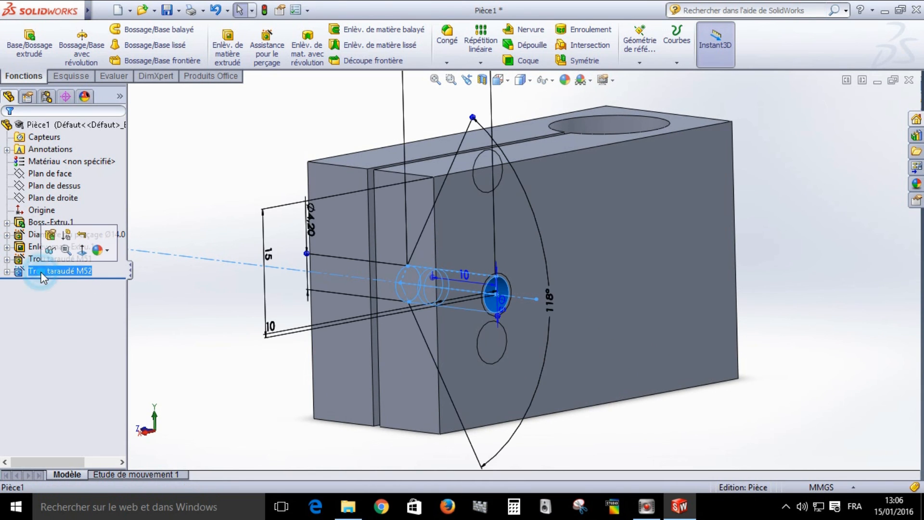
click(22, 273)
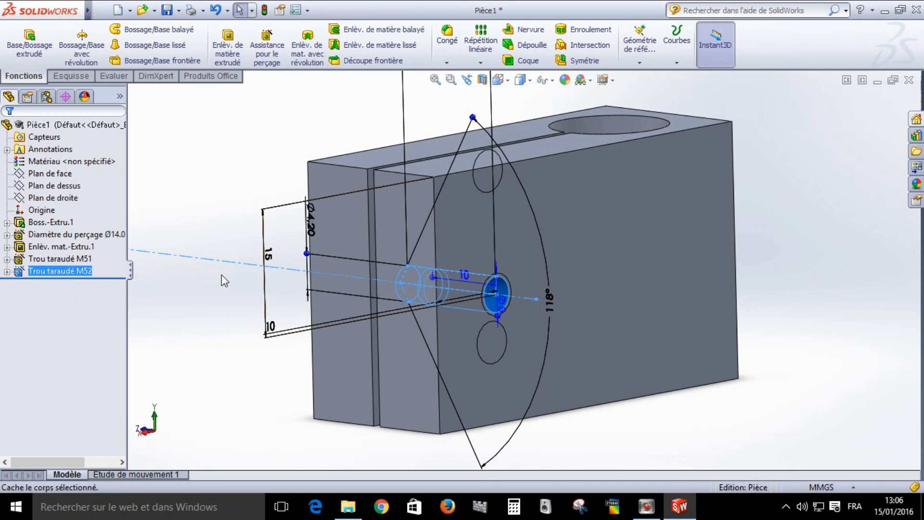
middle_drag(221, 274, 282, 340)
middle_drag(250, 308, 220, 314)
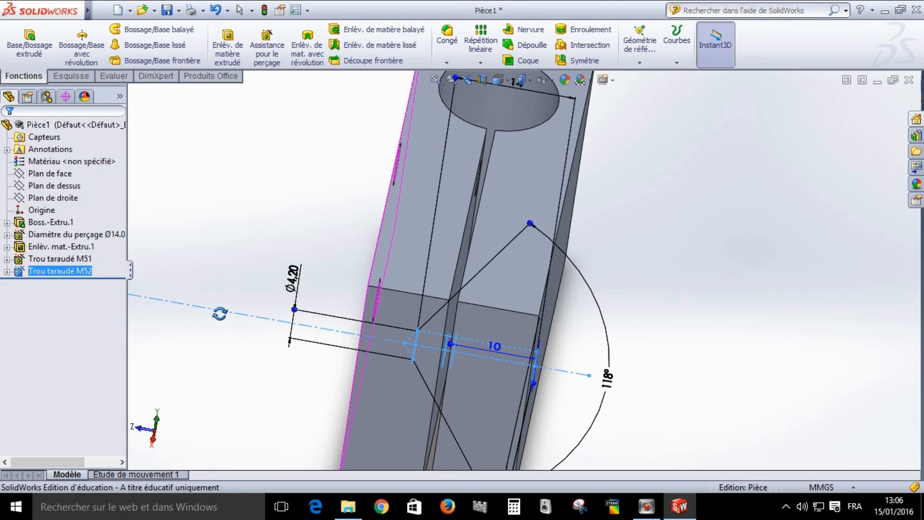
middle_drag(220, 314, 211, 297)
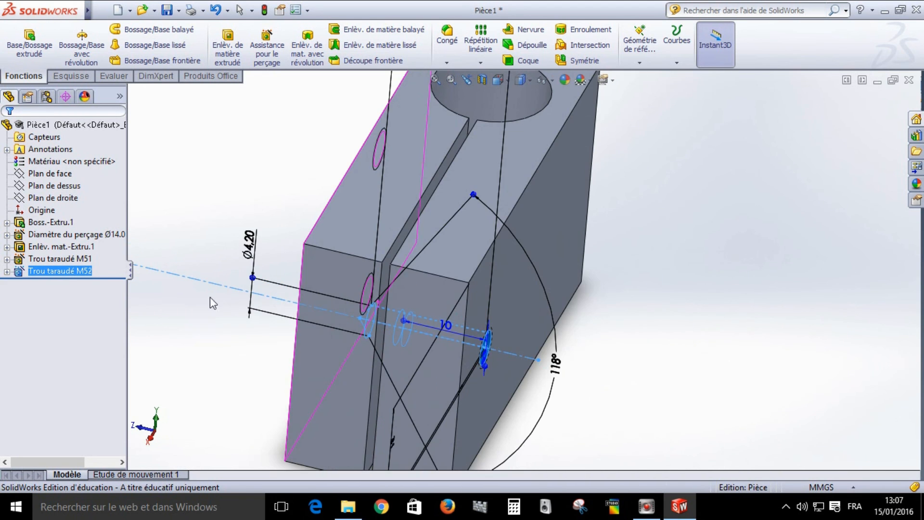
click(62, 271)
click(76, 233)
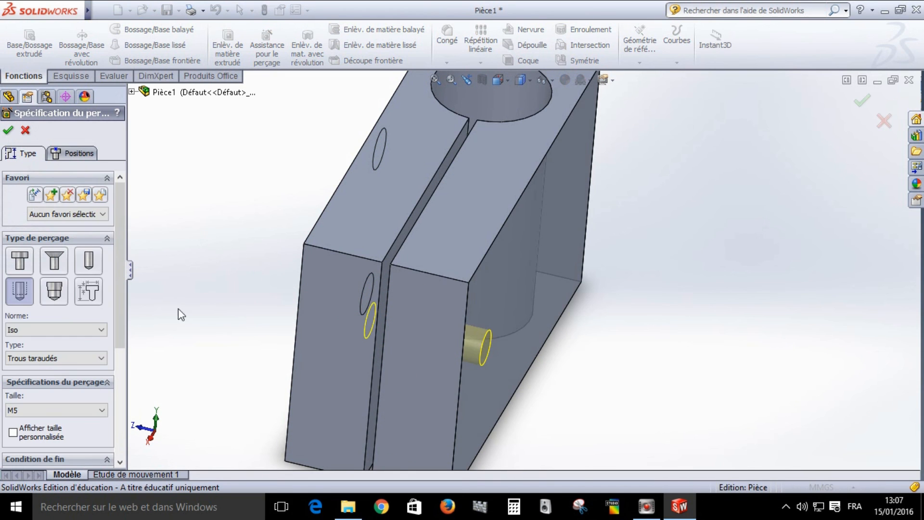
drag(117, 258, 119, 348)
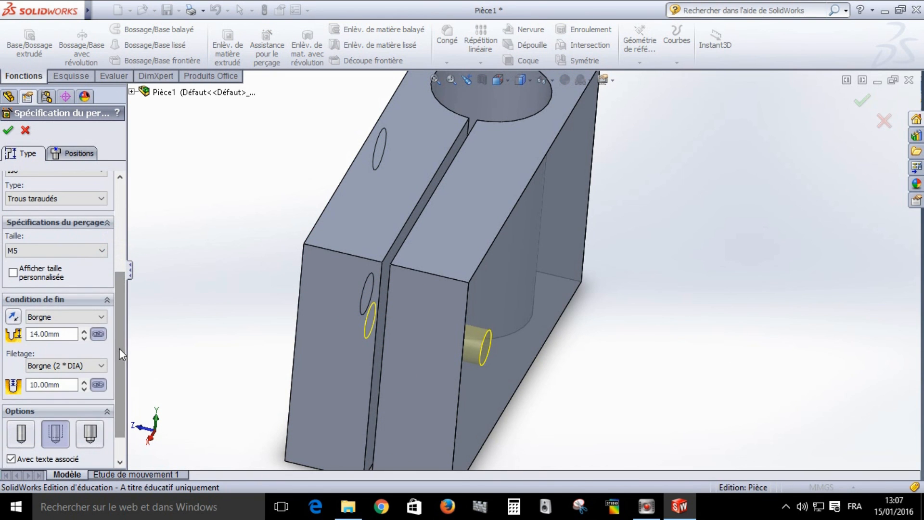
click(103, 316)
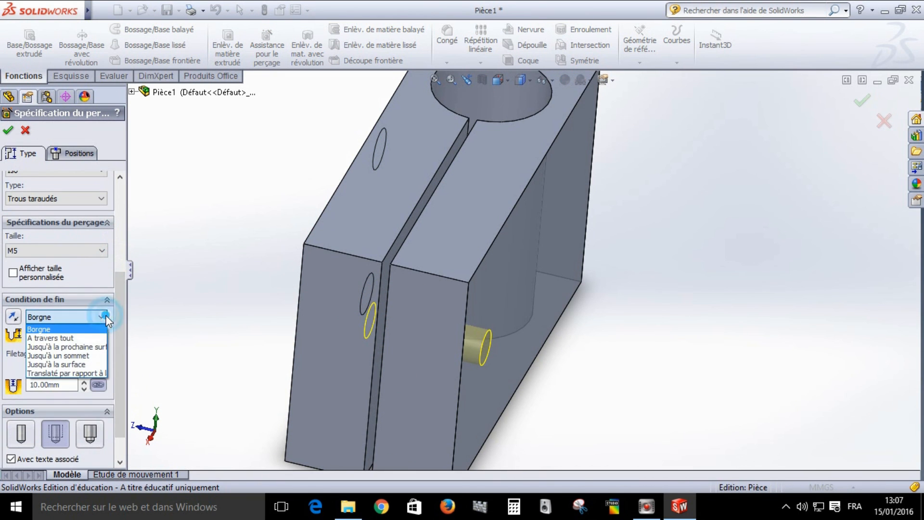
click(86, 347)
click(8, 130)
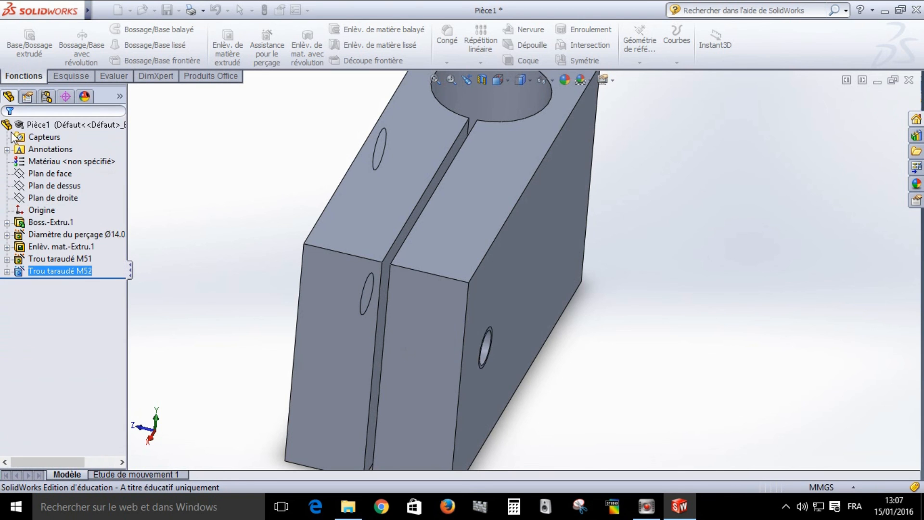
Start an ISO 4762 socket-head counterbore hole, size M5 with normal fit, using the up to next surface end condition.
mouse_move(216, 323)
middle_down()
mouse_move(233, 330)
mouse_move(224, 308)
middle_up()
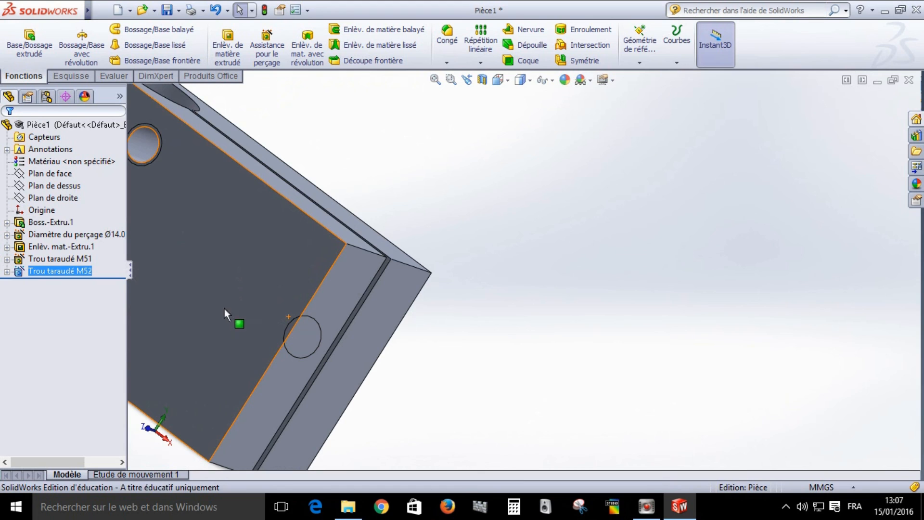
click(227, 310)
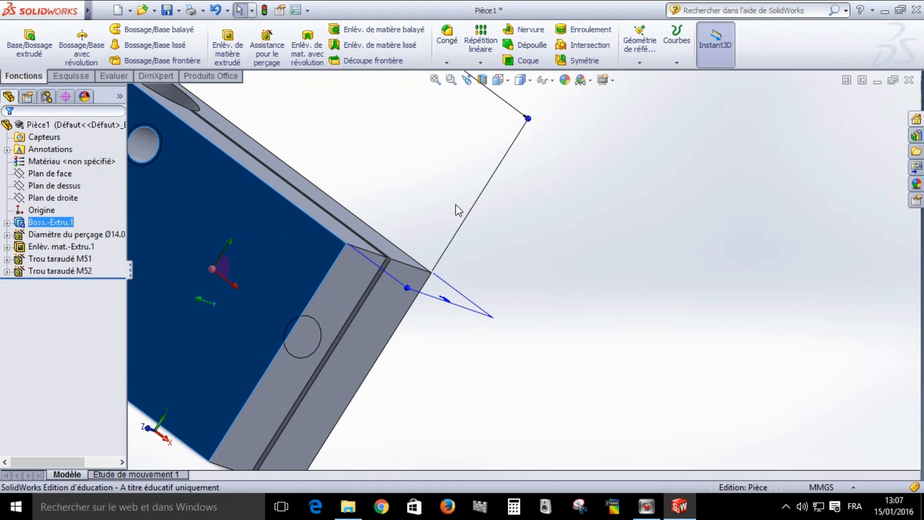
click(416, 168)
scroll(500, 289, up, 2)
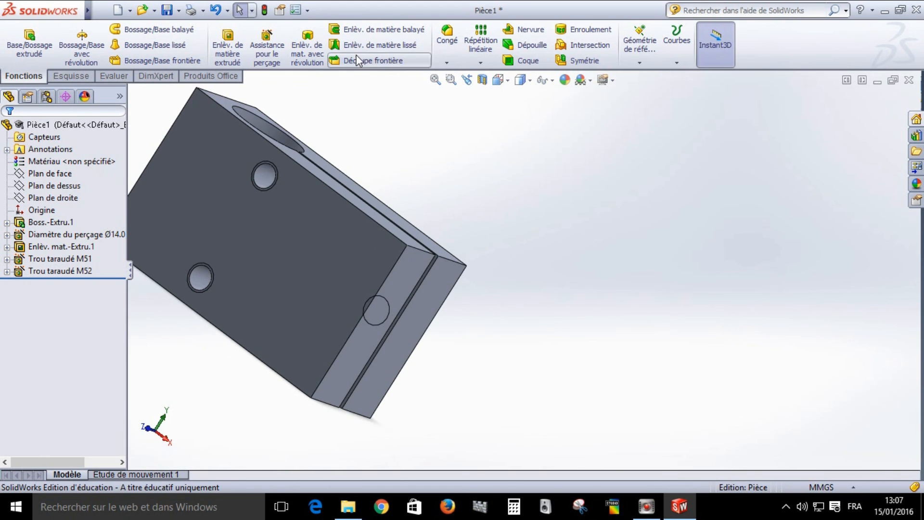
click(260, 52)
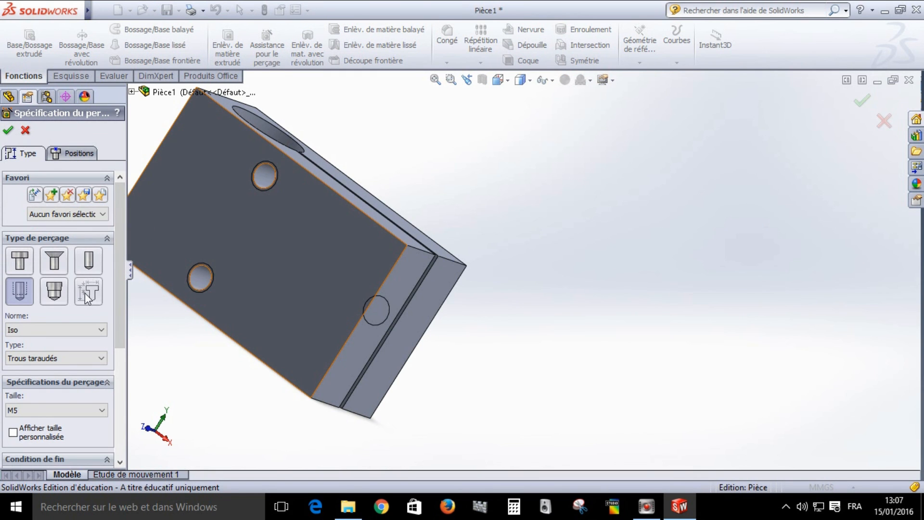
click(20, 260)
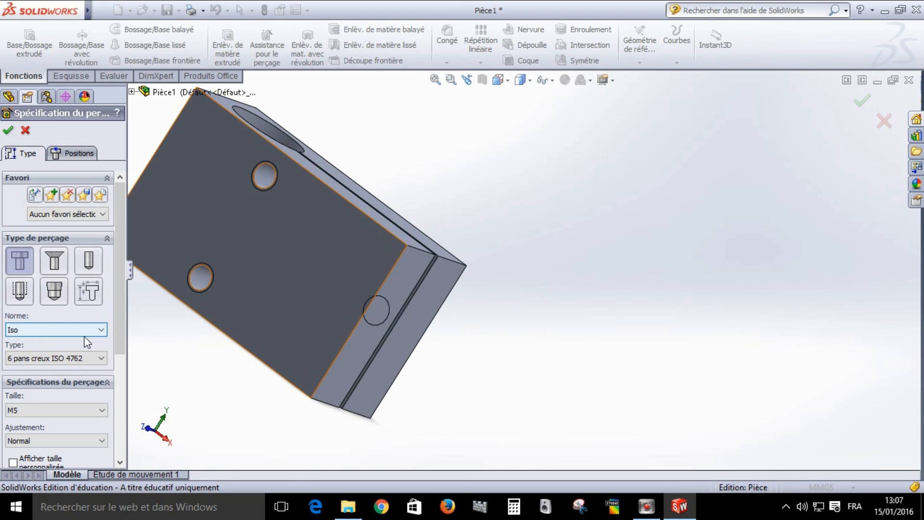
drag(122, 340, 126, 384)
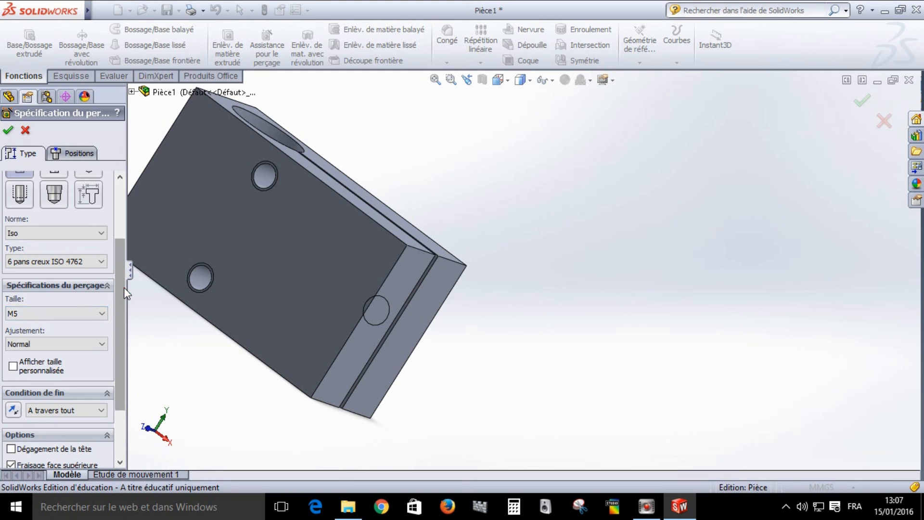
drag(125, 288, 126, 343)
click(99, 331)
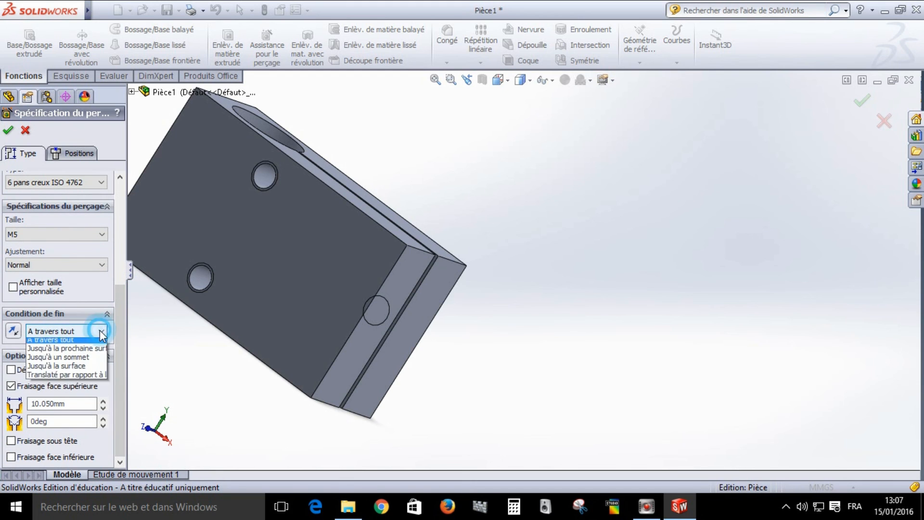
click(99, 361)
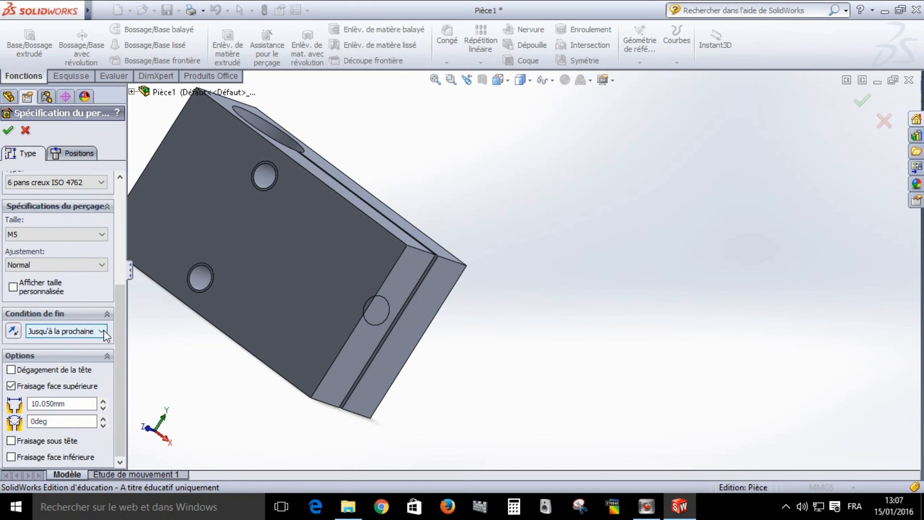
Place the counterbore's centre on the large face with the two tapped holes, near the slotted end.
click(71, 152)
click(321, 289)
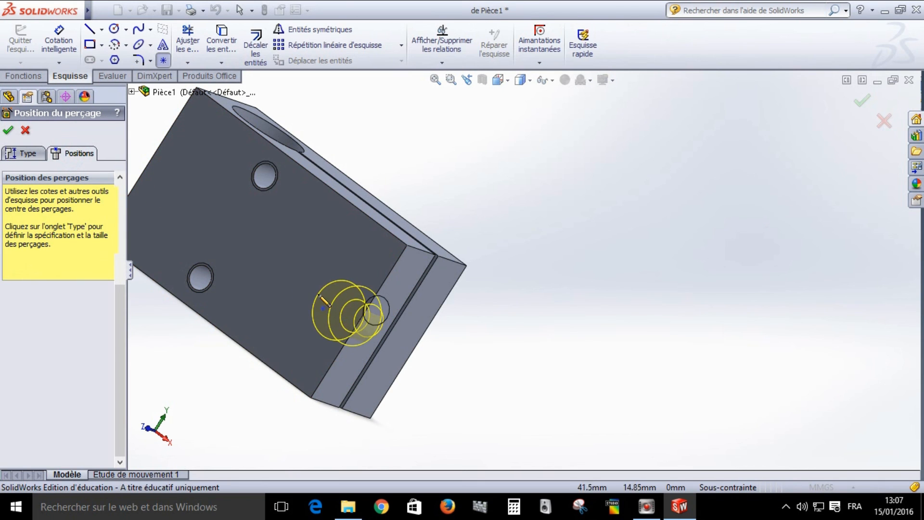
click(316, 289)
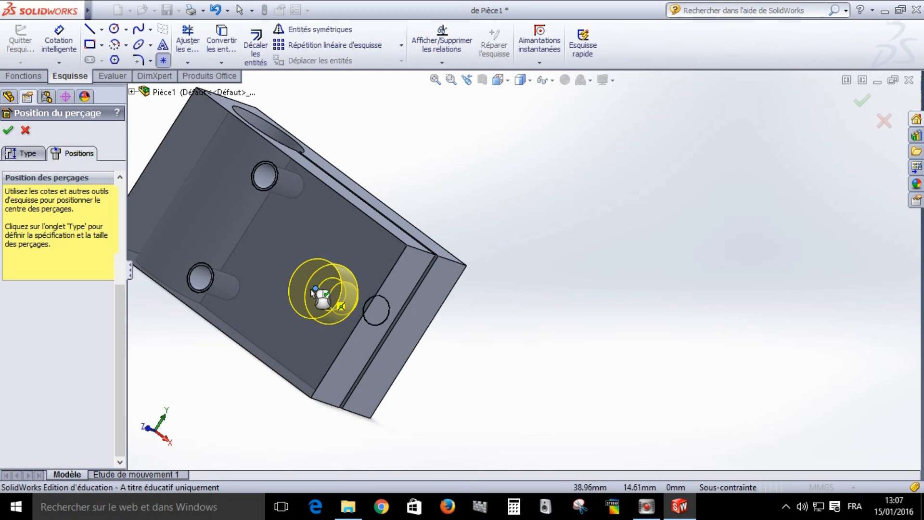
Dimension the counterbore's centre 10 mm from the face's vertical edge at the slotted end.
click(58, 41)
click(314, 289)
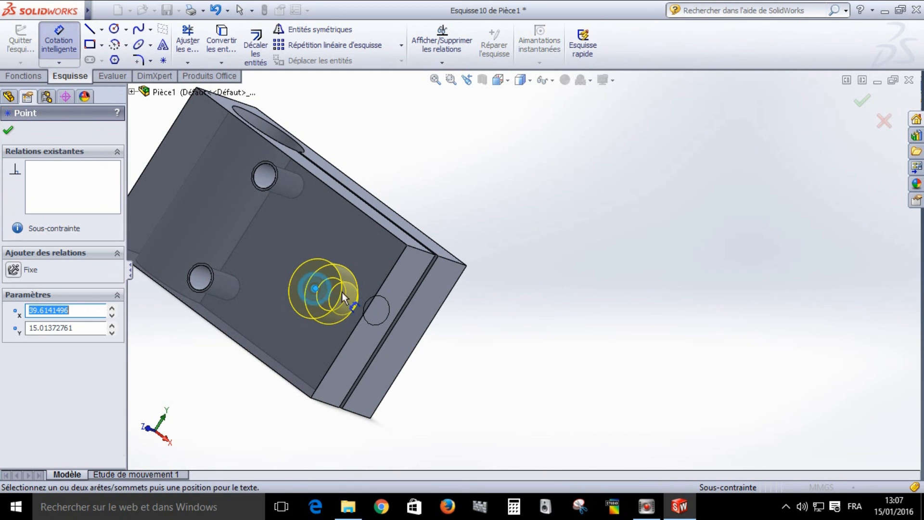
click(384, 279)
click(496, 145)
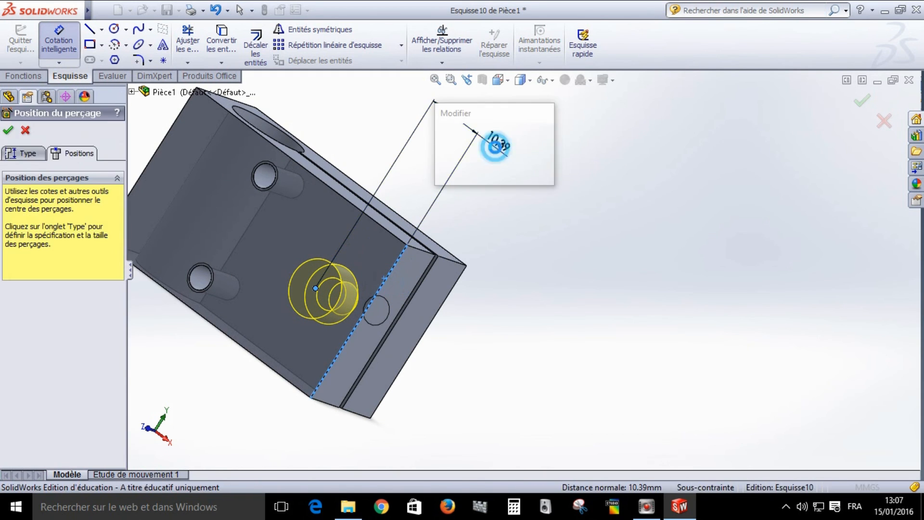
text(10)
key(Return)
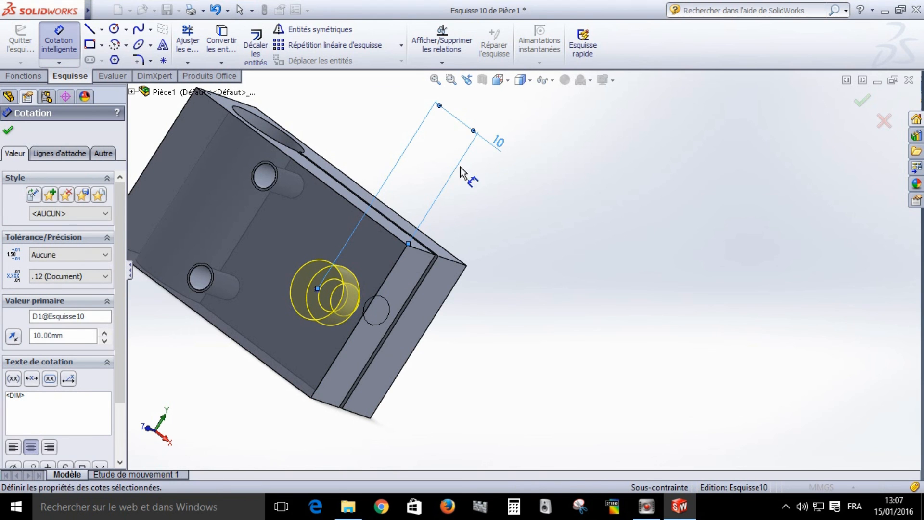
Dimension the counterbore's centre 15 mm above the face's lower edge and create the counterbored hole.
click(319, 294)
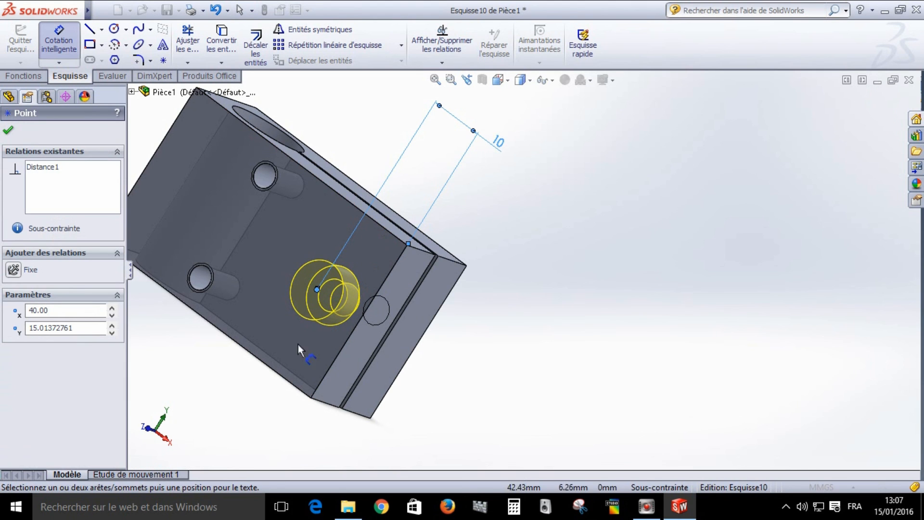
click(275, 371)
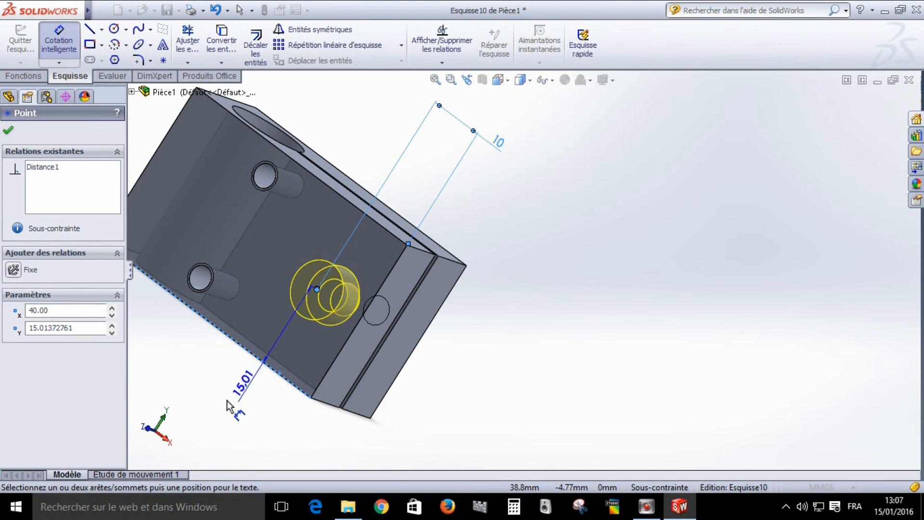
click(235, 380)
text(15)
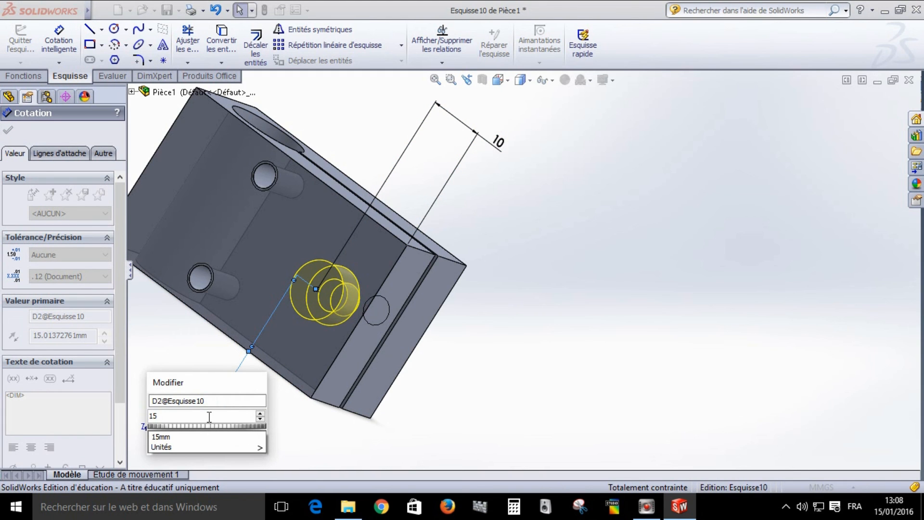
key(Return)
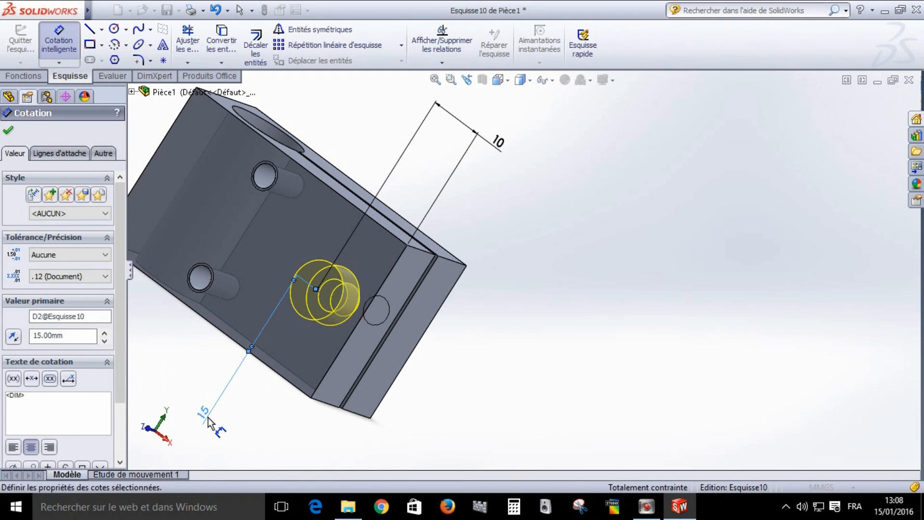
click(8, 133)
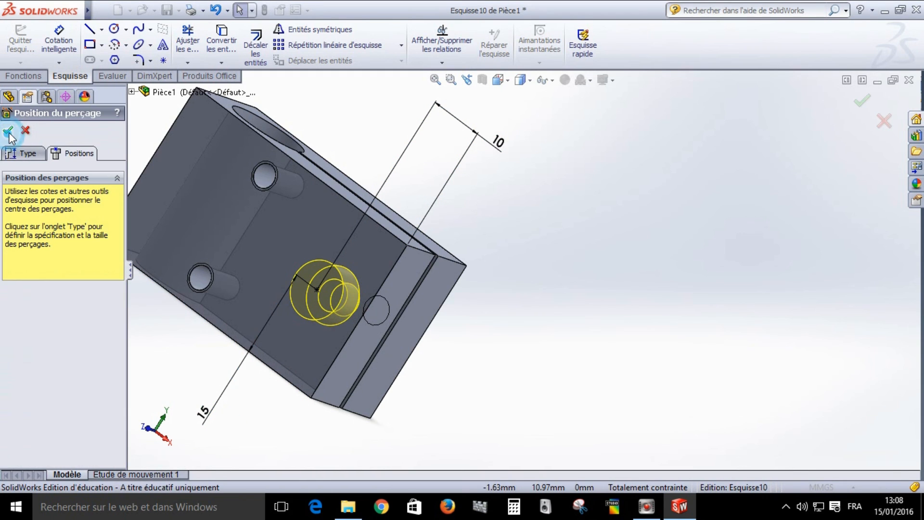
click(8, 132)
Chamfer three vertical edges by 3 mm at 45°: both at the bore end and the counterbored face's edge at the slotted end.
middle_drag(377, 374, 583, 398)
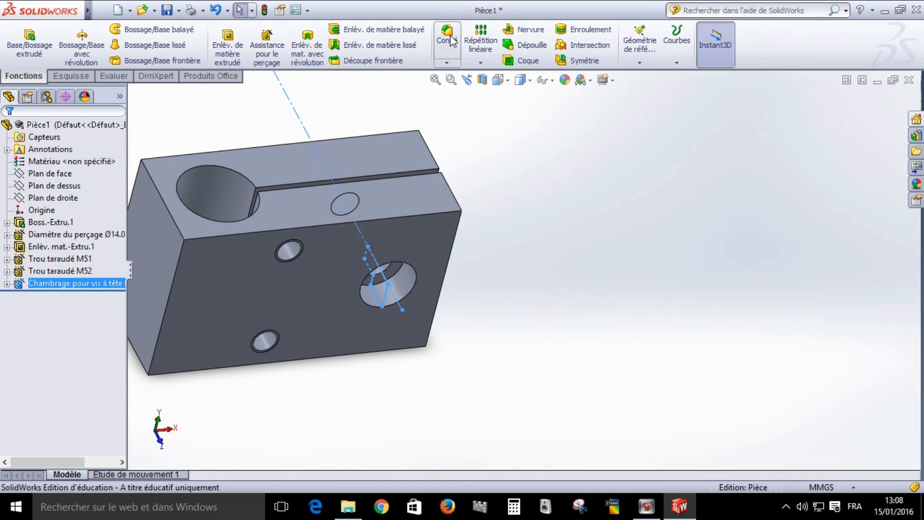
click(447, 62)
click(470, 89)
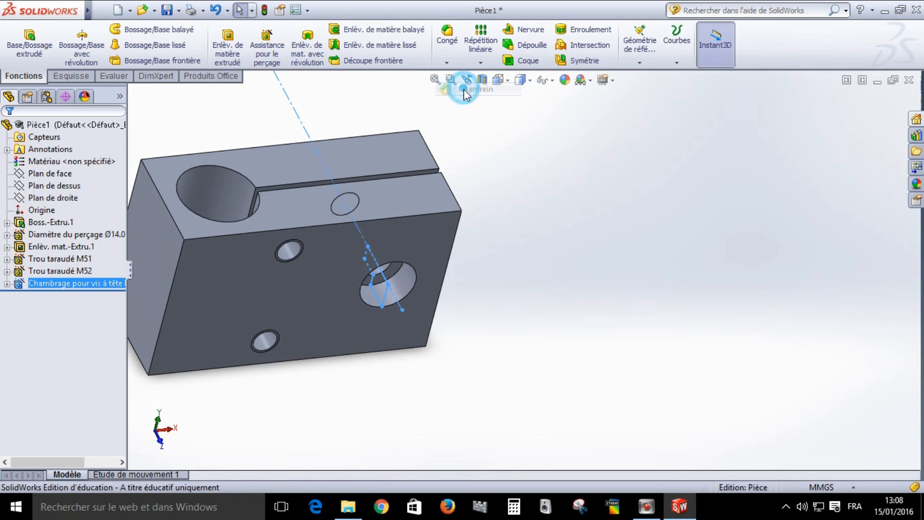
click(175, 281)
click(134, 181)
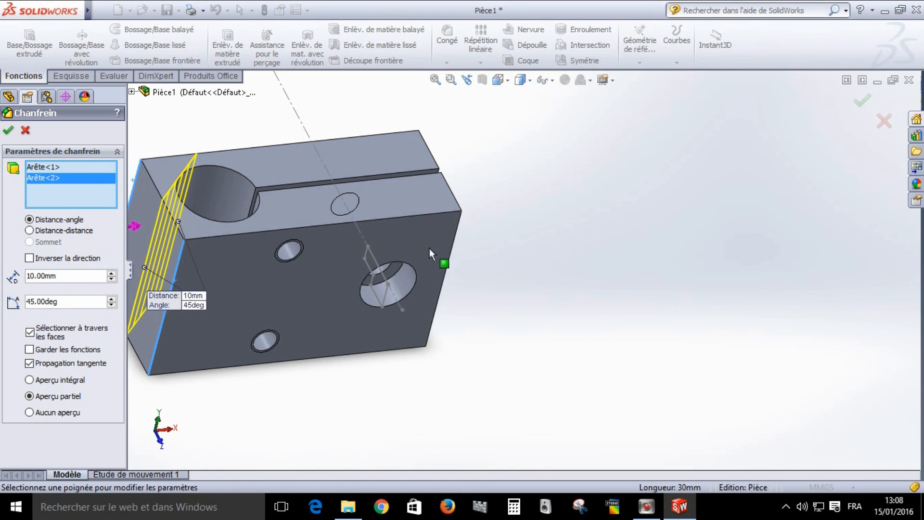
click(447, 271)
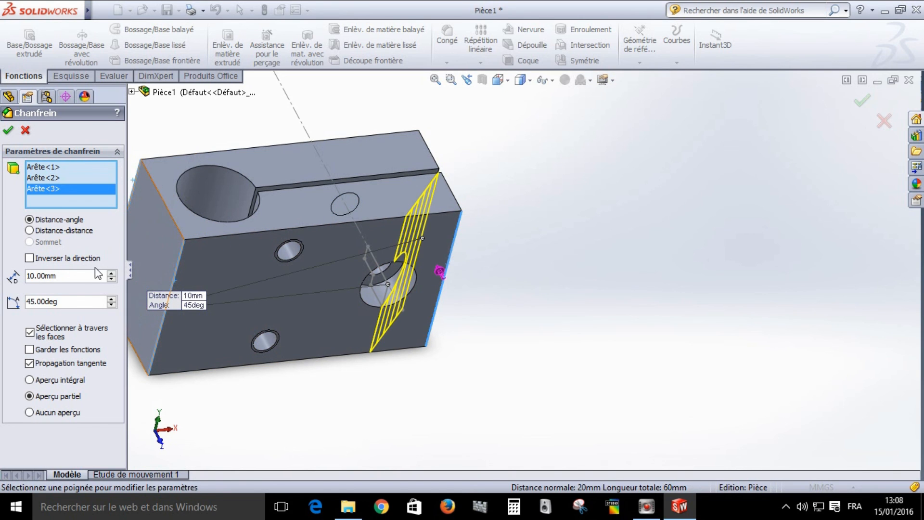
drag(72, 276, 27, 278)
text(3)
key(Return)
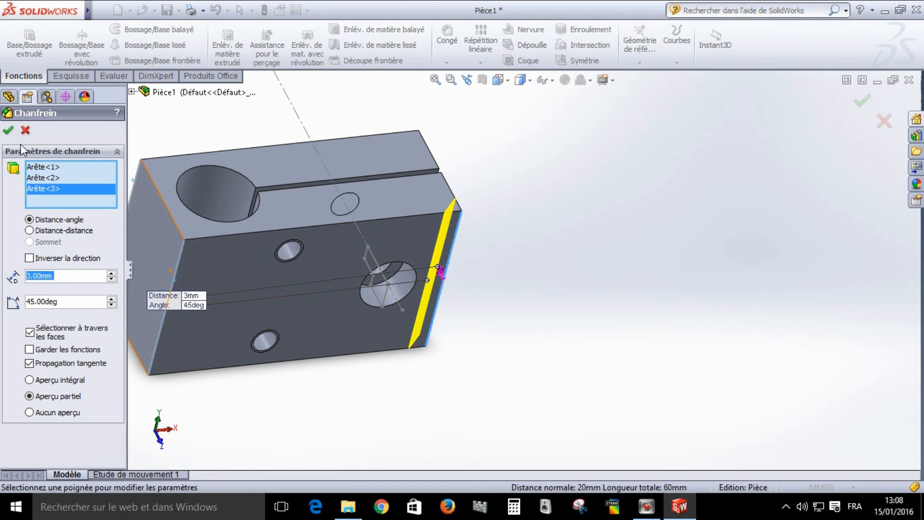
click(8, 131)
Chamfer the large through bore's circular edge on the block's upper face by 0.5 mm at 45°.
middle_drag(406, 402, 418, 421)
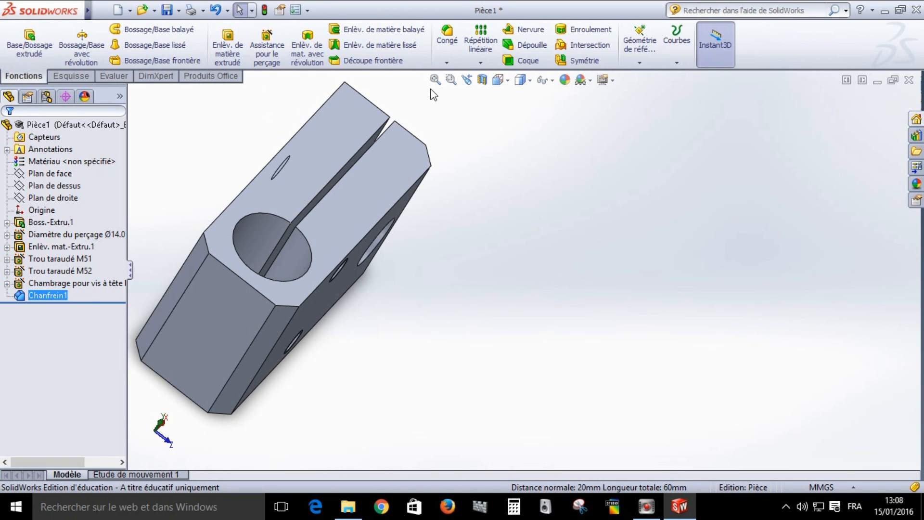
click(447, 62)
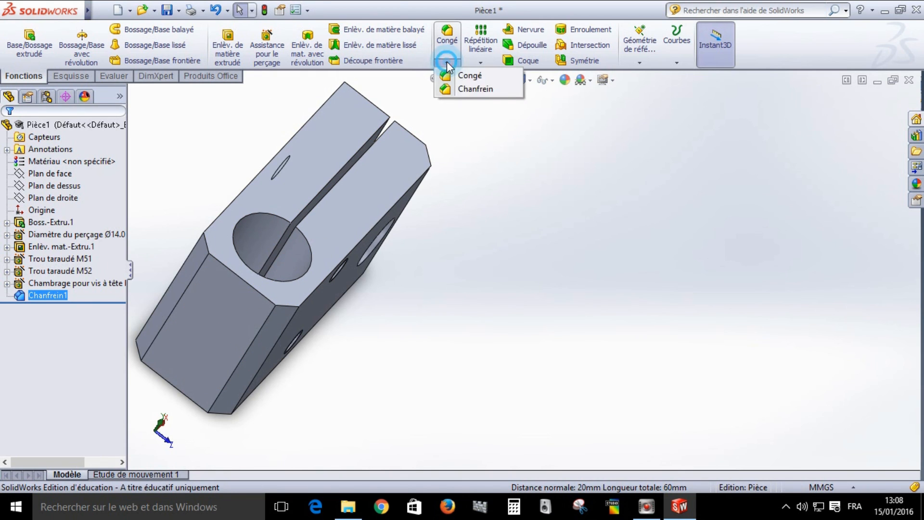
click(474, 88)
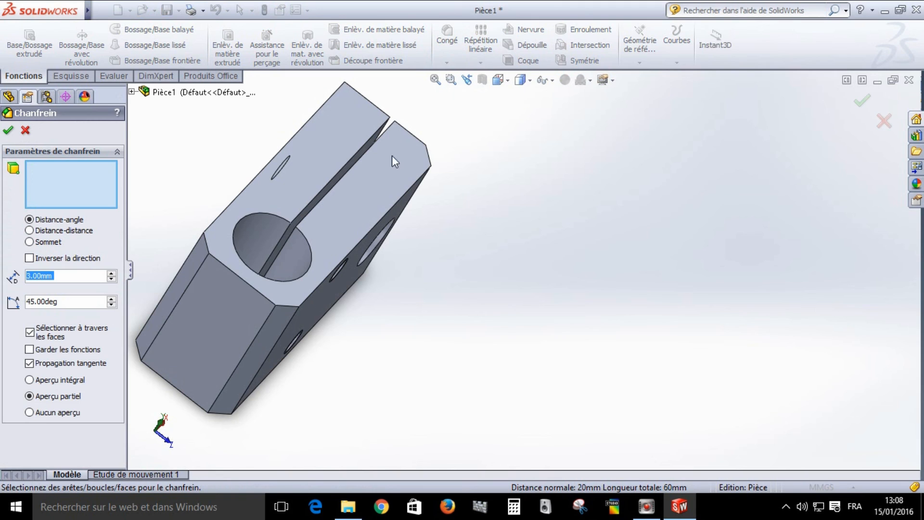
click(264, 215)
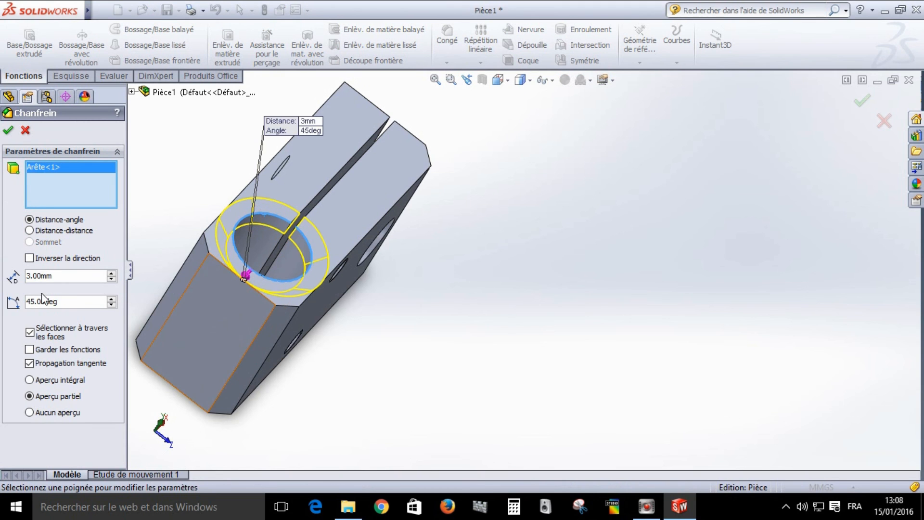
drag(60, 275, 22, 274)
text(0.5)
key(Return)
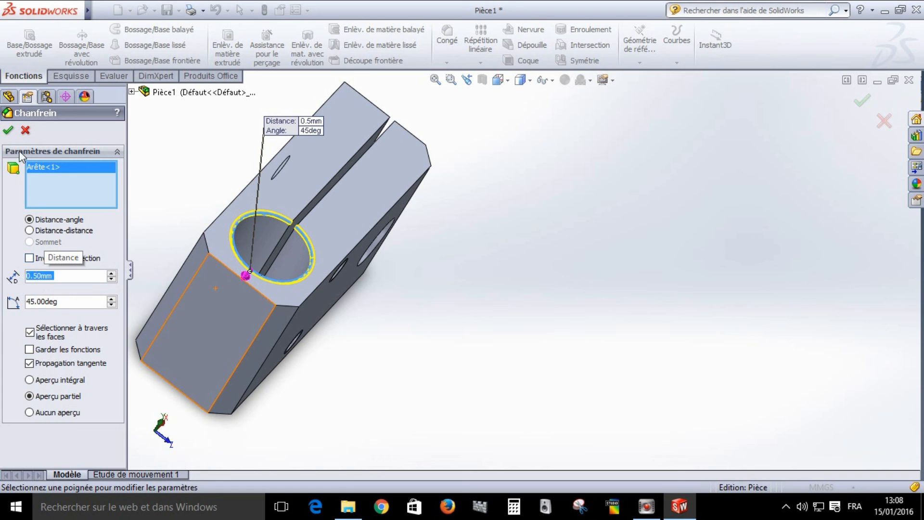
click(8, 130)
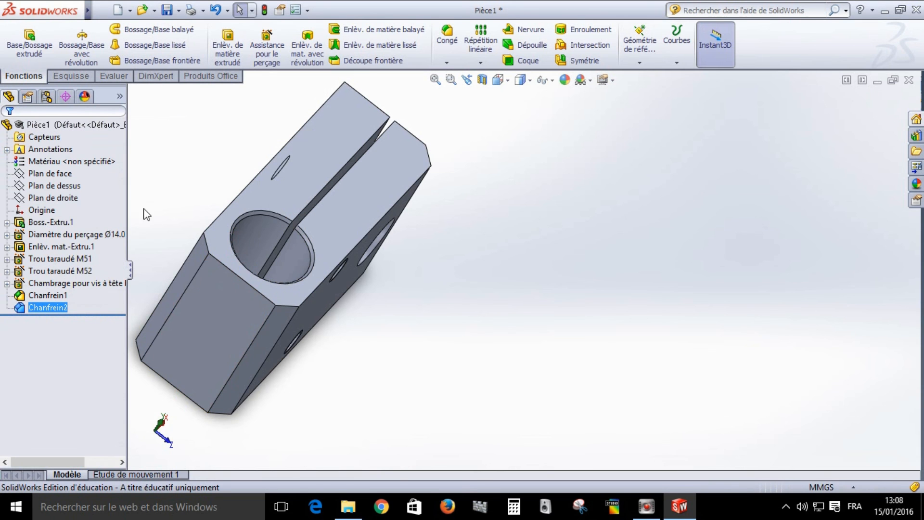
middle_drag(426, 371, 313, 319)
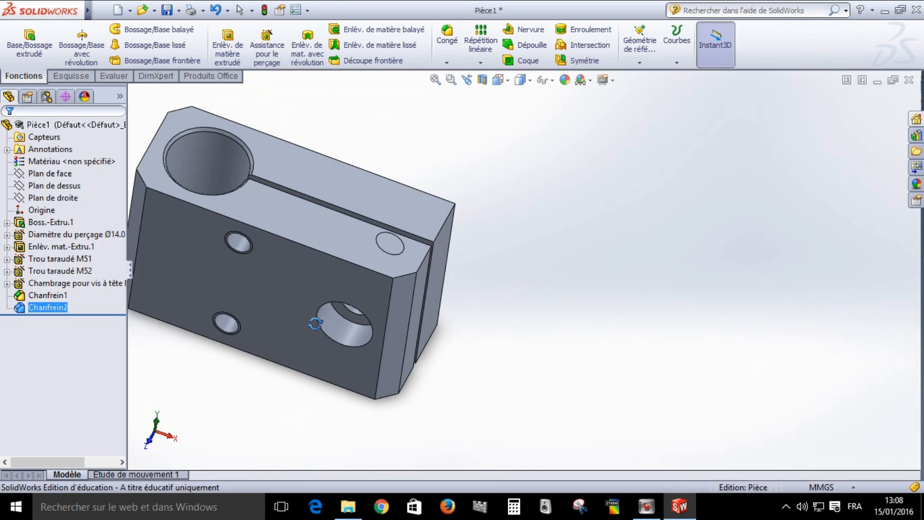
scroll(524, 298, up, 3)
middle_drag(525, 298, 405, 260)
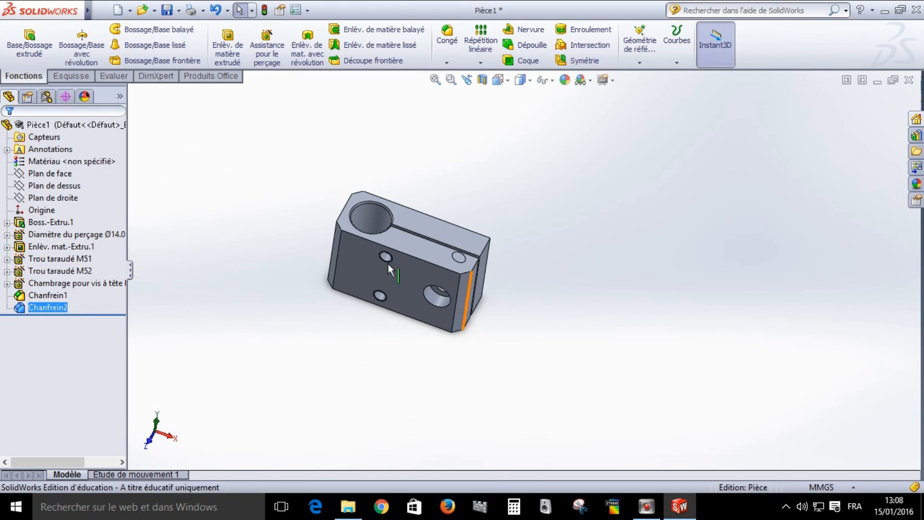
scroll(531, 218, down, 3)
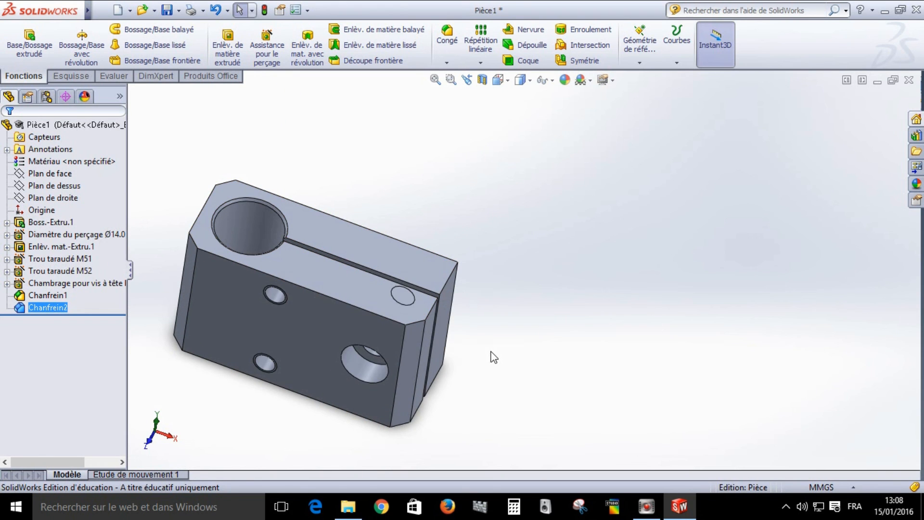
scroll(489, 351, up, 1)
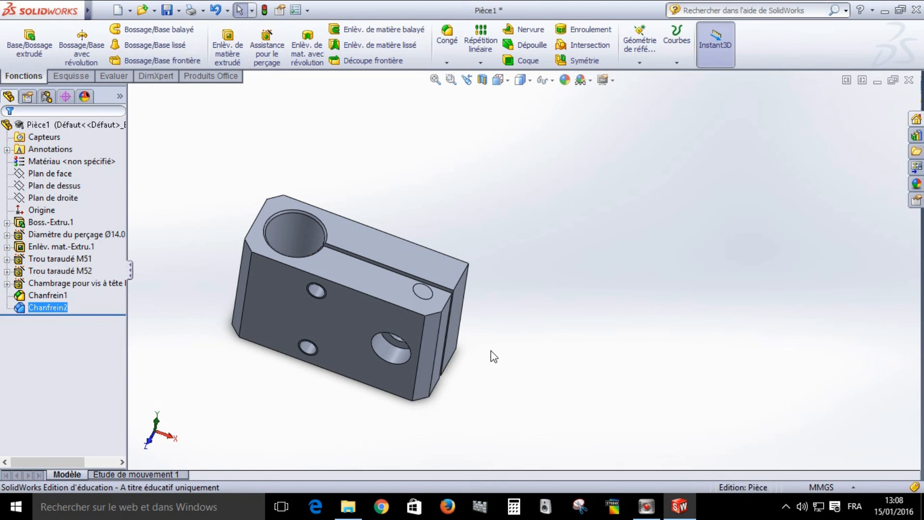